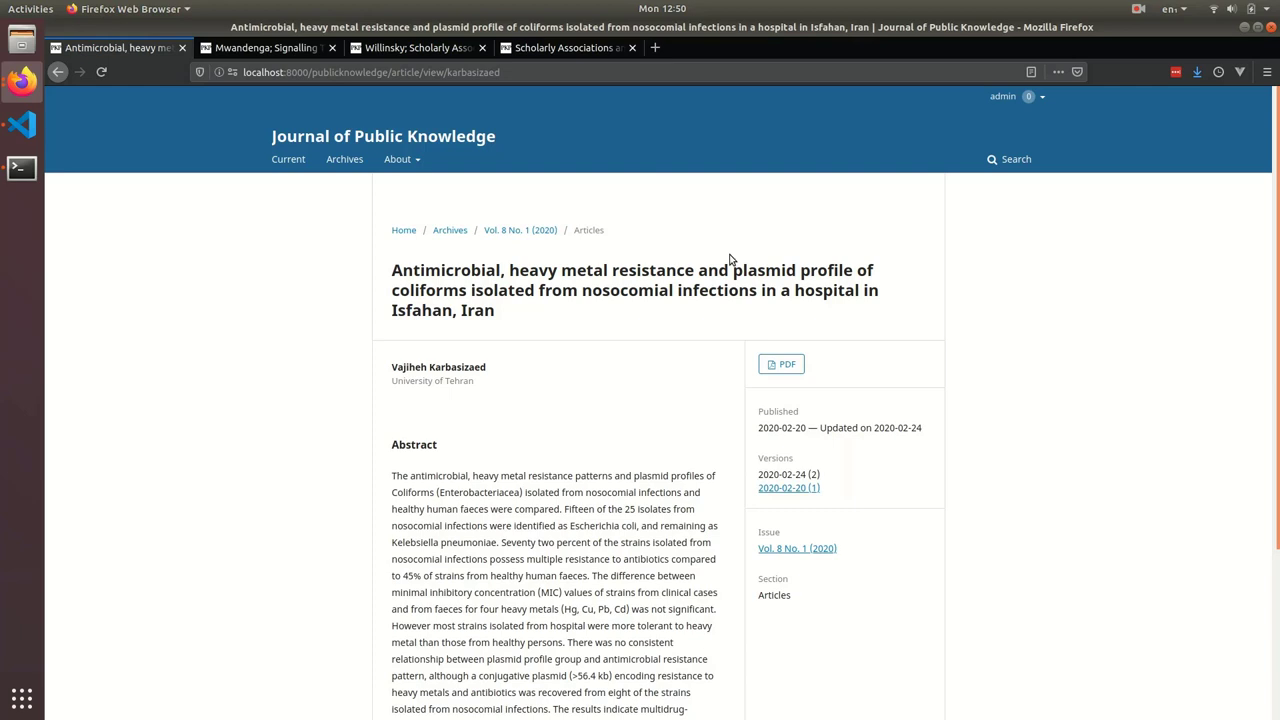
Step: Compare the 2020-02-20 original version and its outdated notice with the latest, then go to Signalling Theory Dividends
click(808, 490)
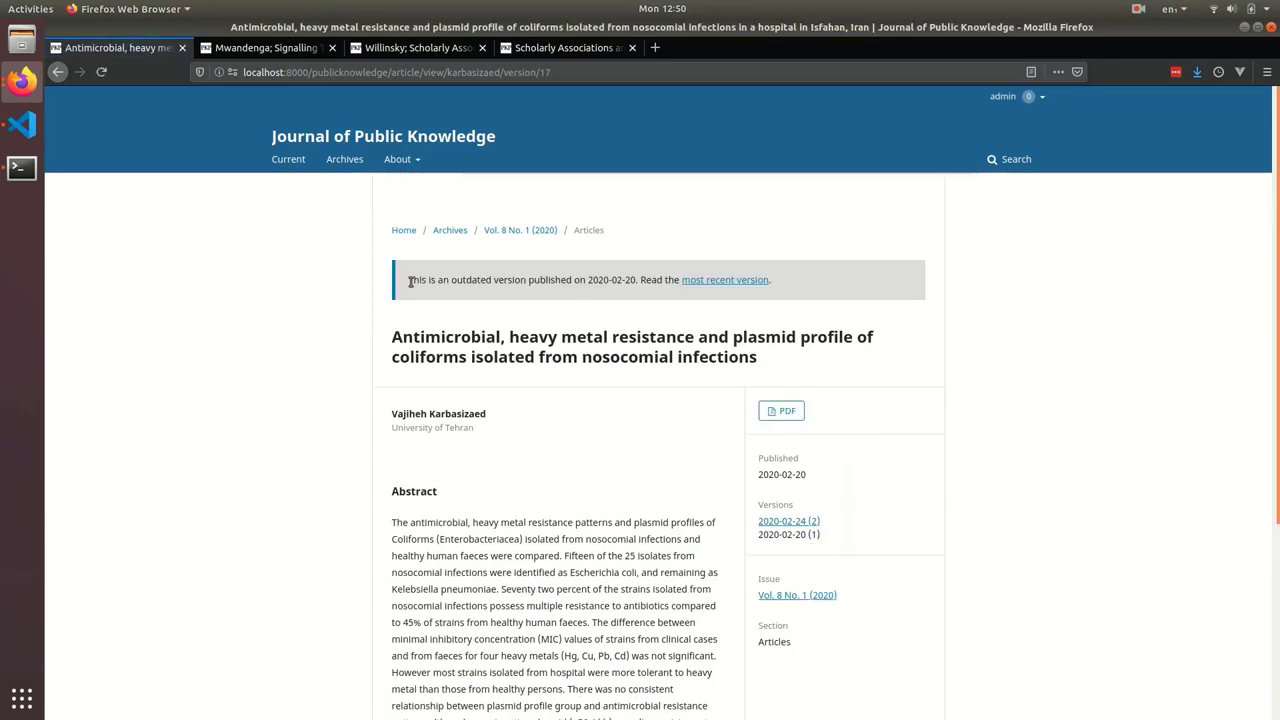
drag(414, 278, 543, 279)
click(840, 279)
triple_click(840, 279)
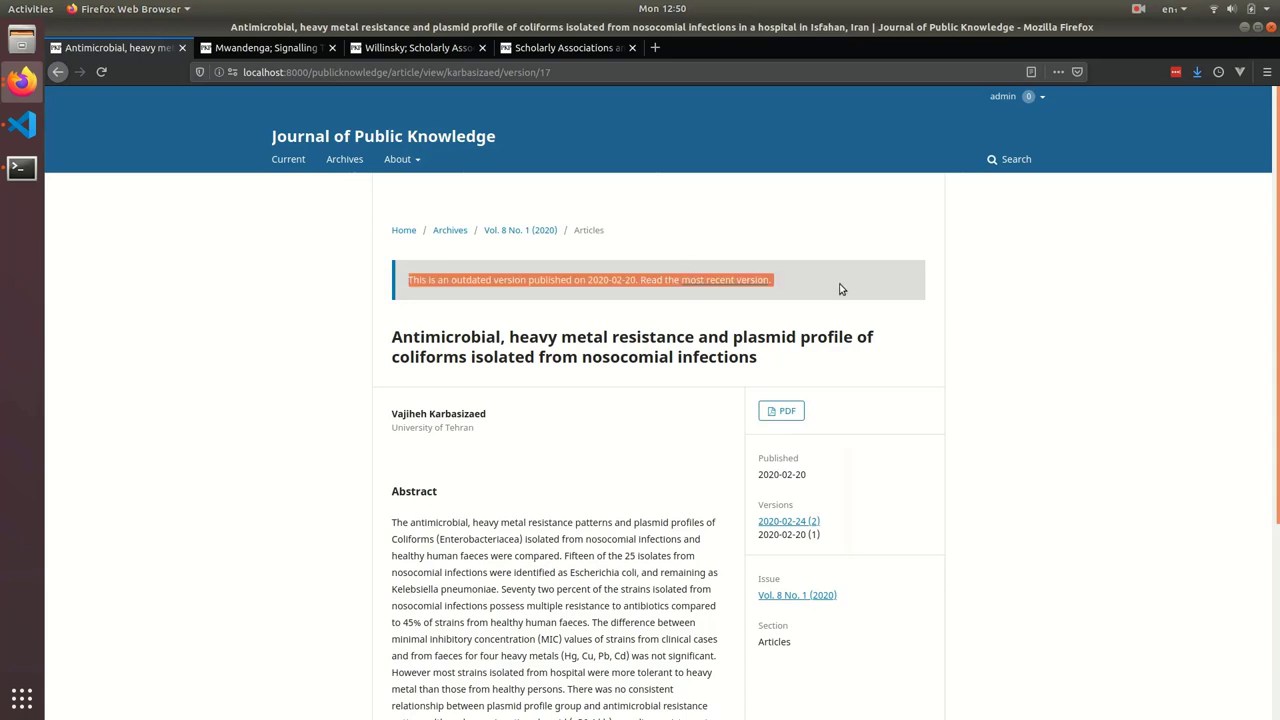
click(765, 281)
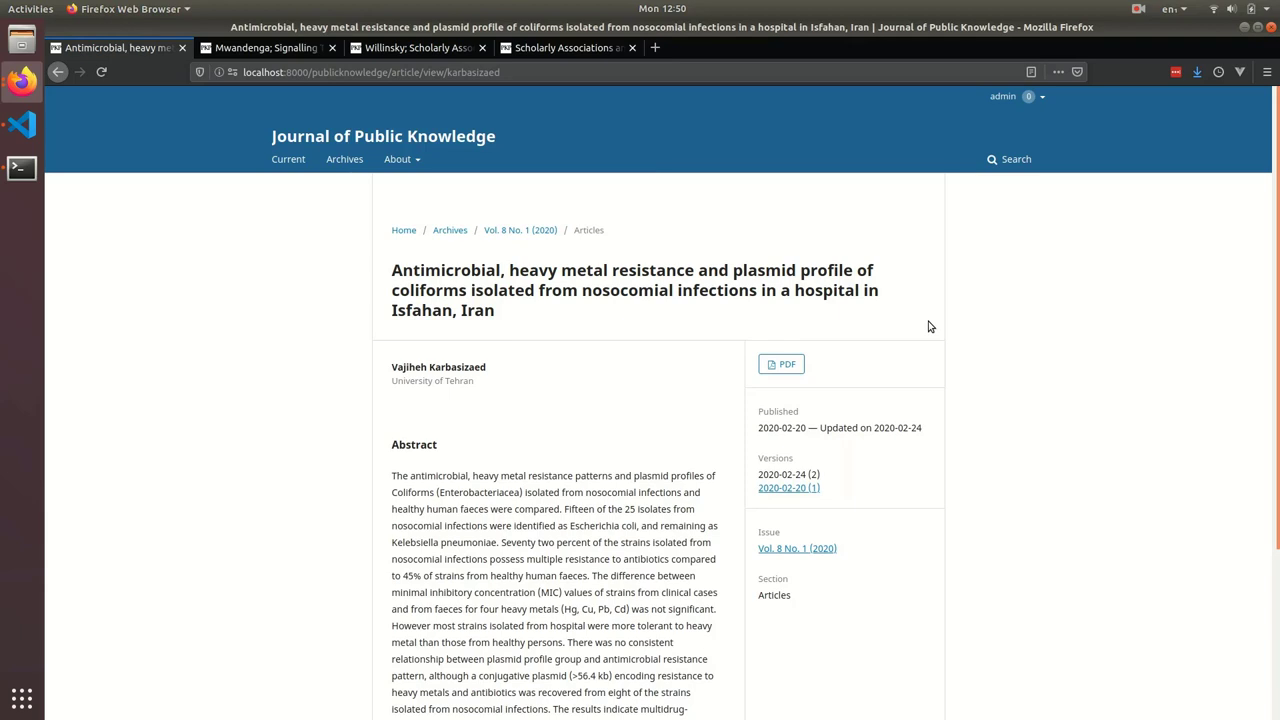
click(300, 47)
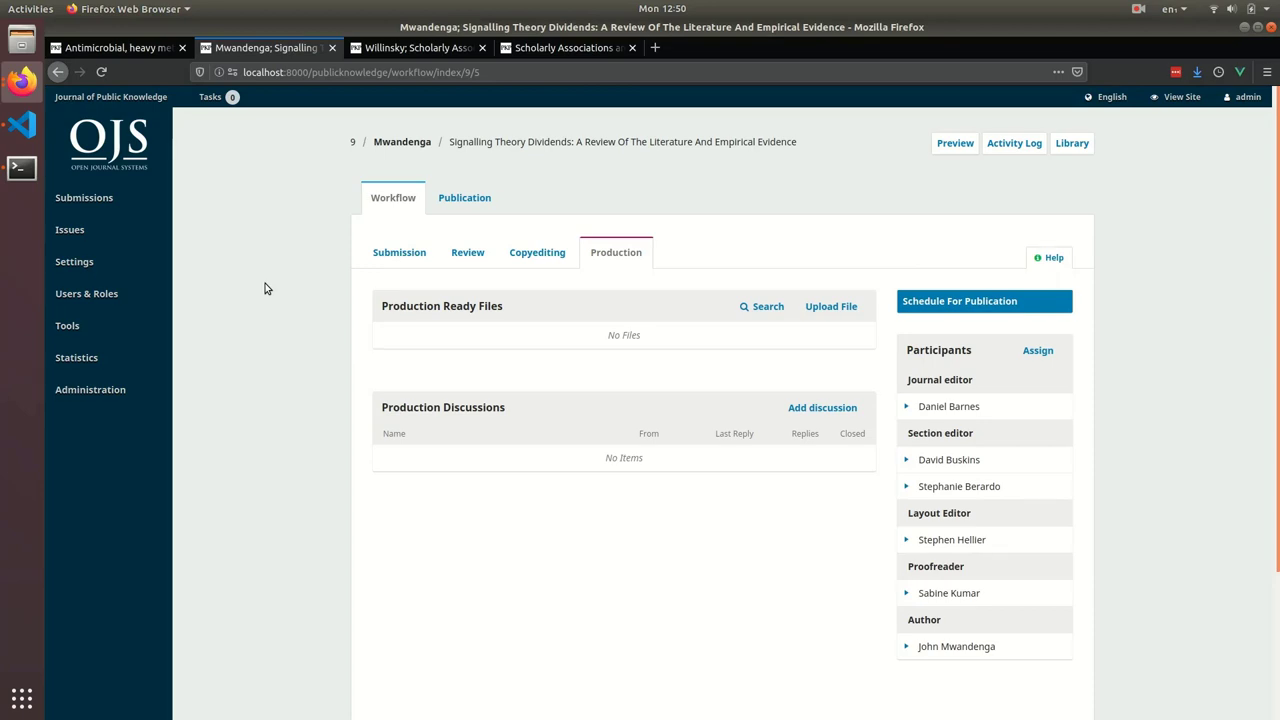
Step: Review the submission's title, abstract, keywords, contributors and PDF galley on the Publication tab
click(462, 200)
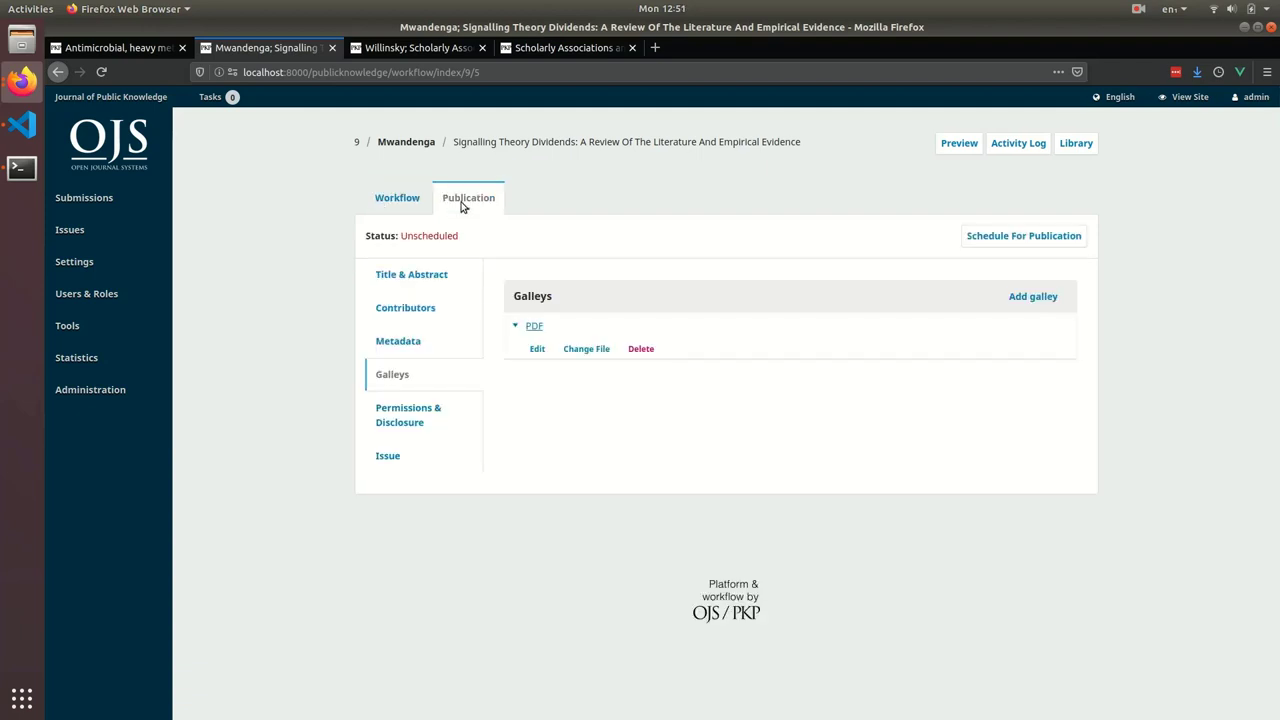
click(372, 286)
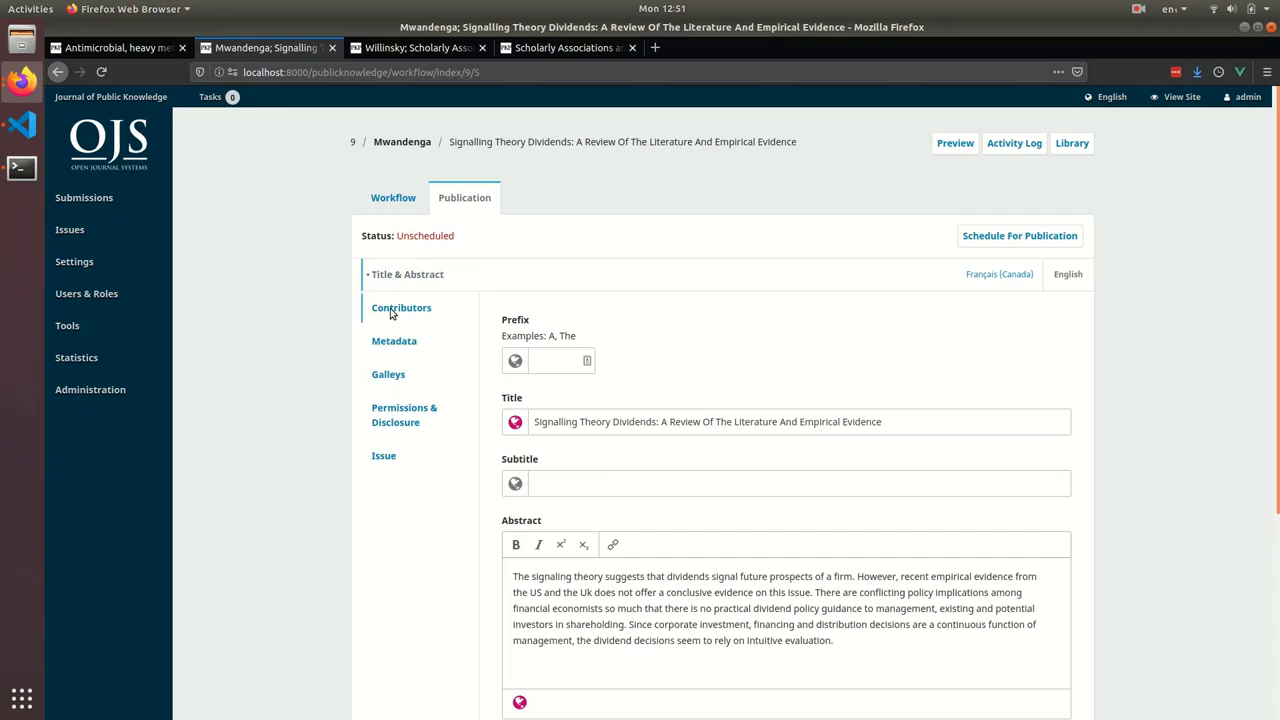
click(397, 341)
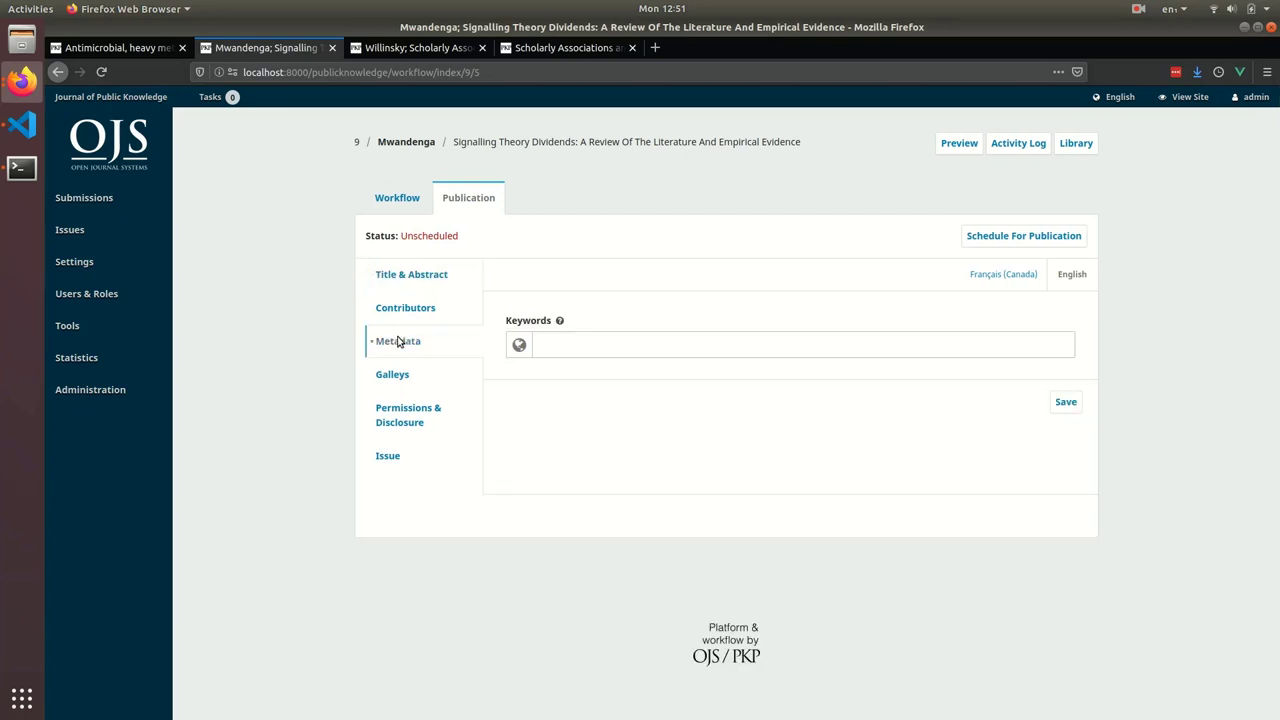
click(391, 312)
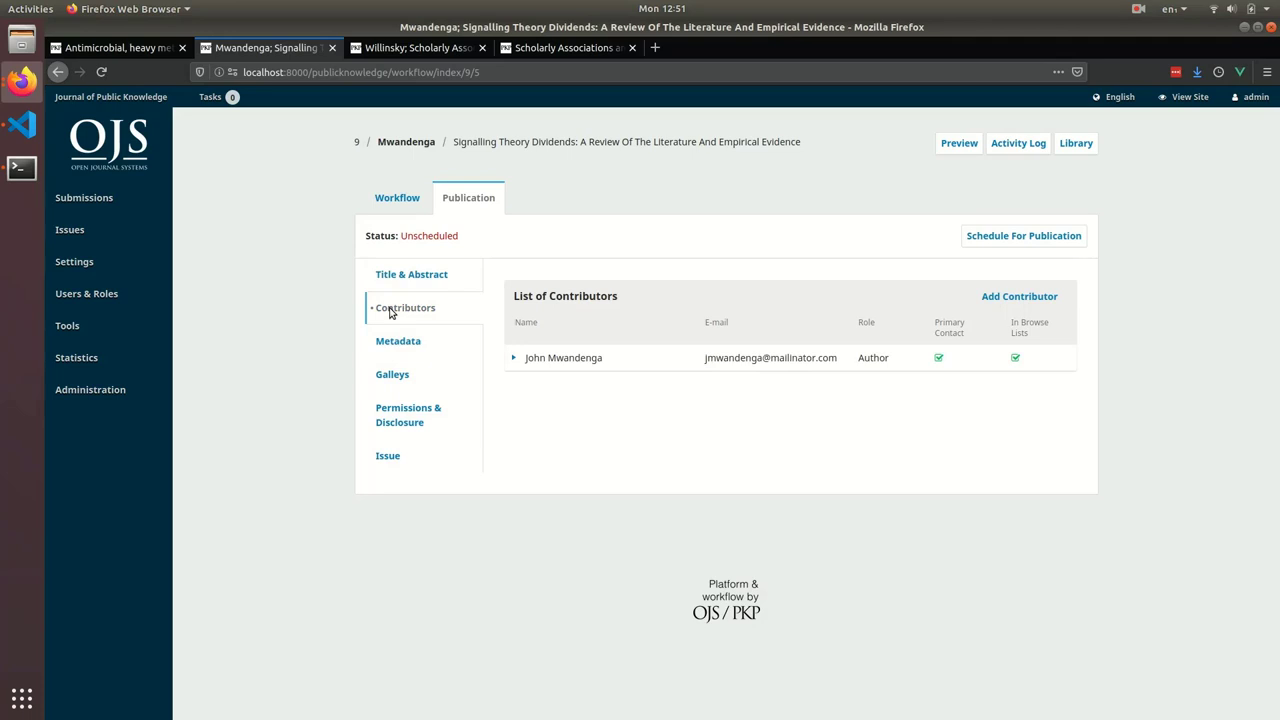
click(396, 374)
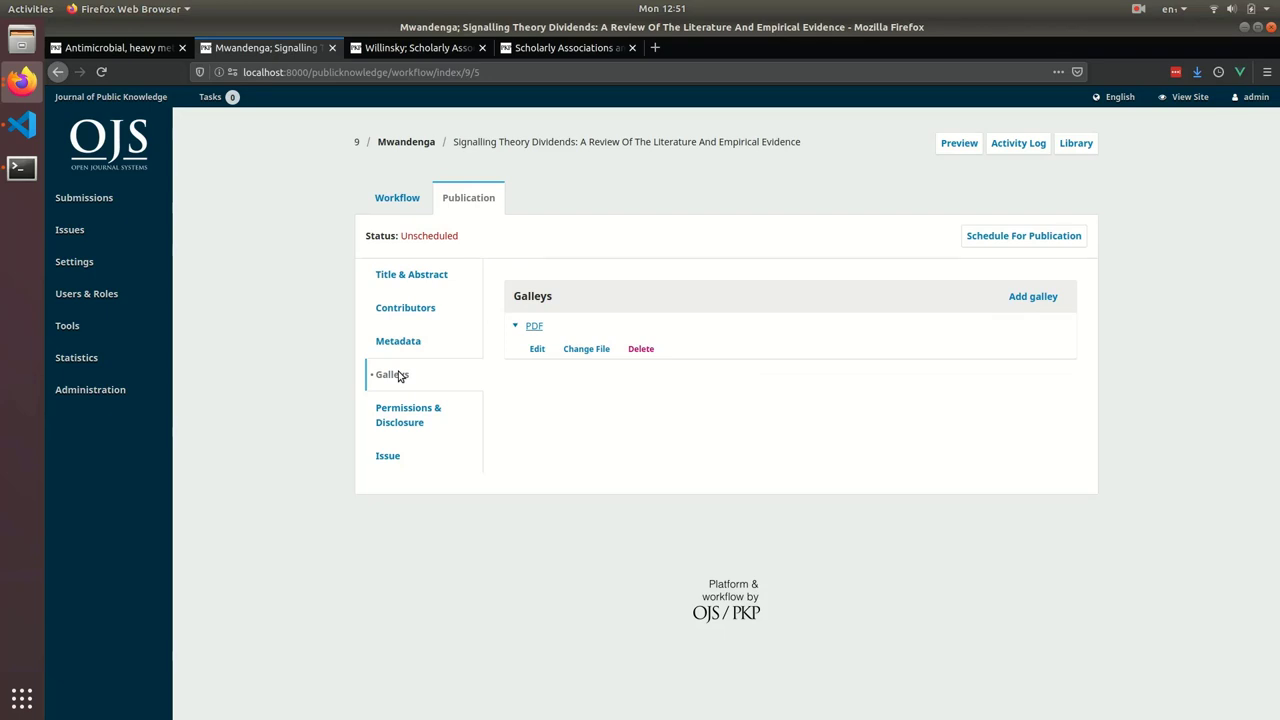
Step: Assign the article to issue Vol. 8 No. 2 (2020), save, and start scheduling it for publication
click(398, 460)
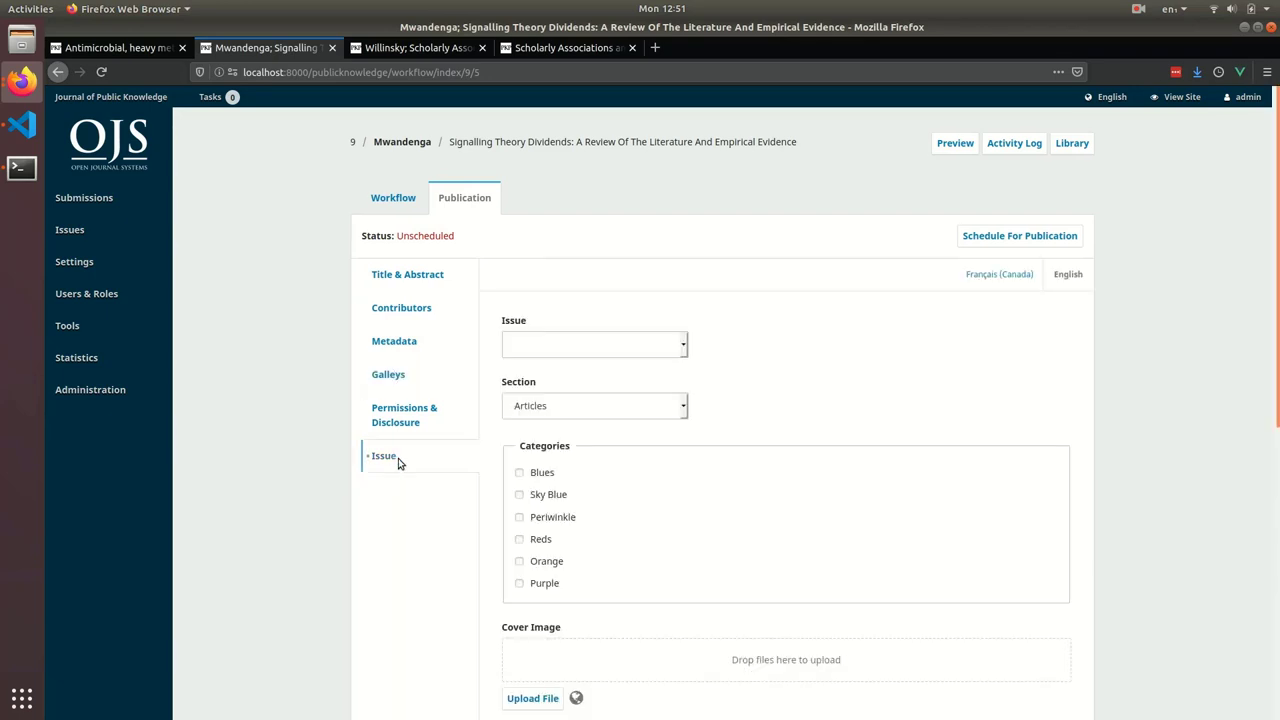
click(618, 344)
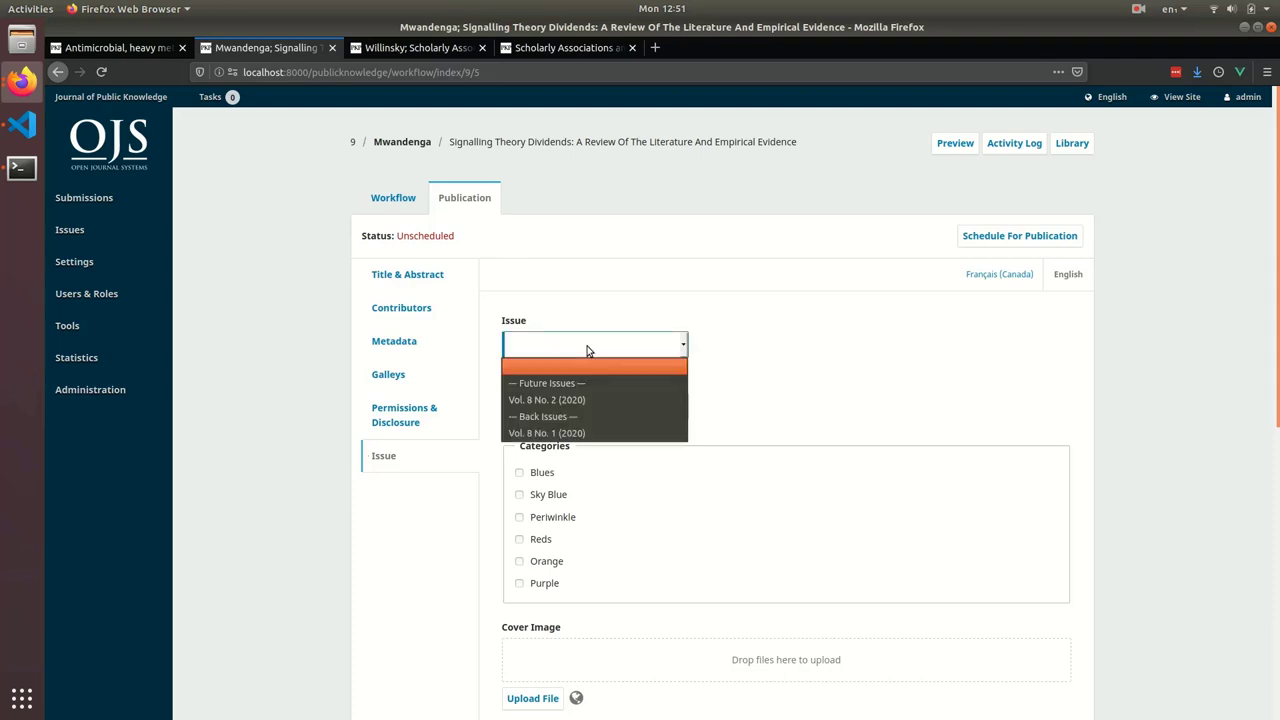
click(582, 403)
scroll(894, 407, down, 5)
scroll(1084, 634, down, 1)
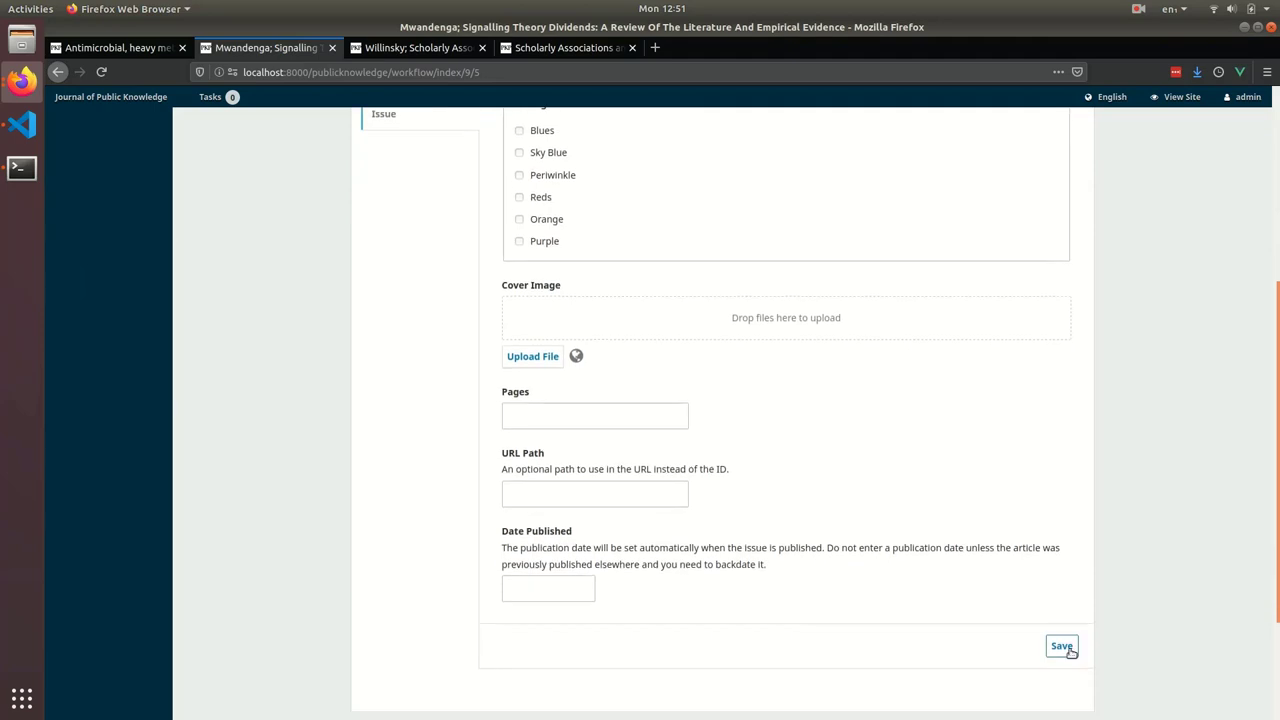
click(1065, 648)
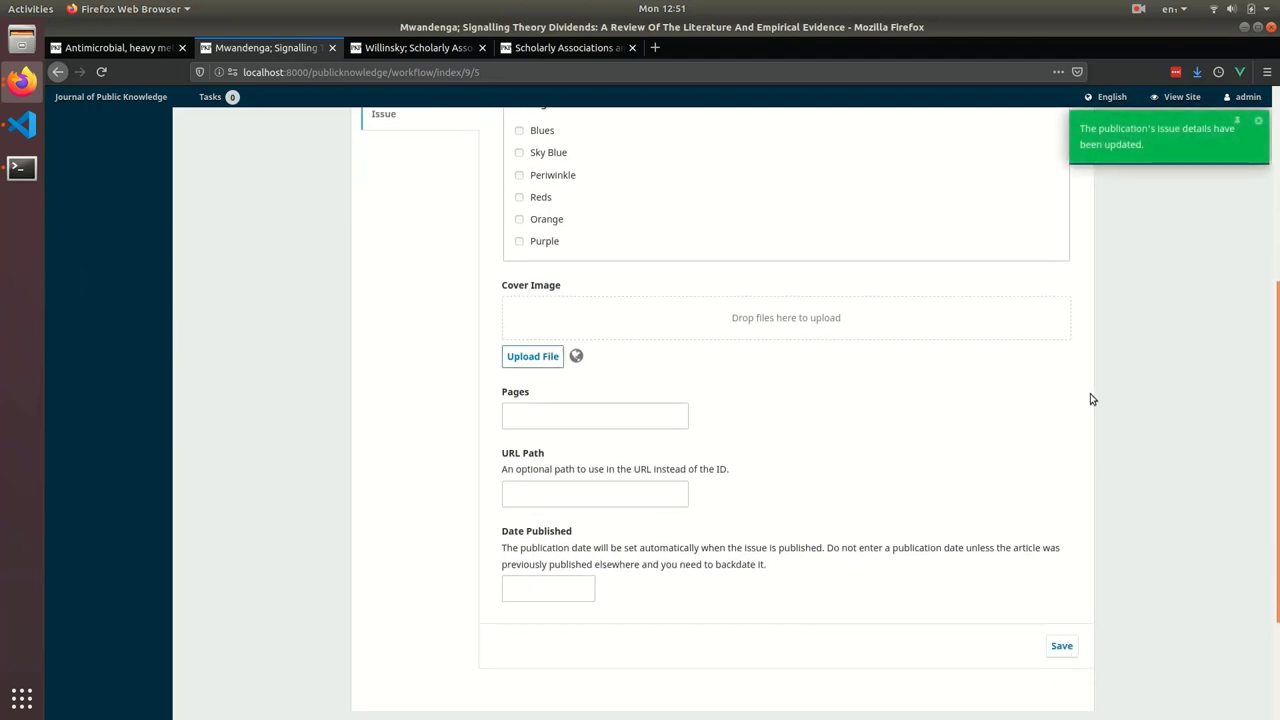
scroll(1090, 388, up, 5)
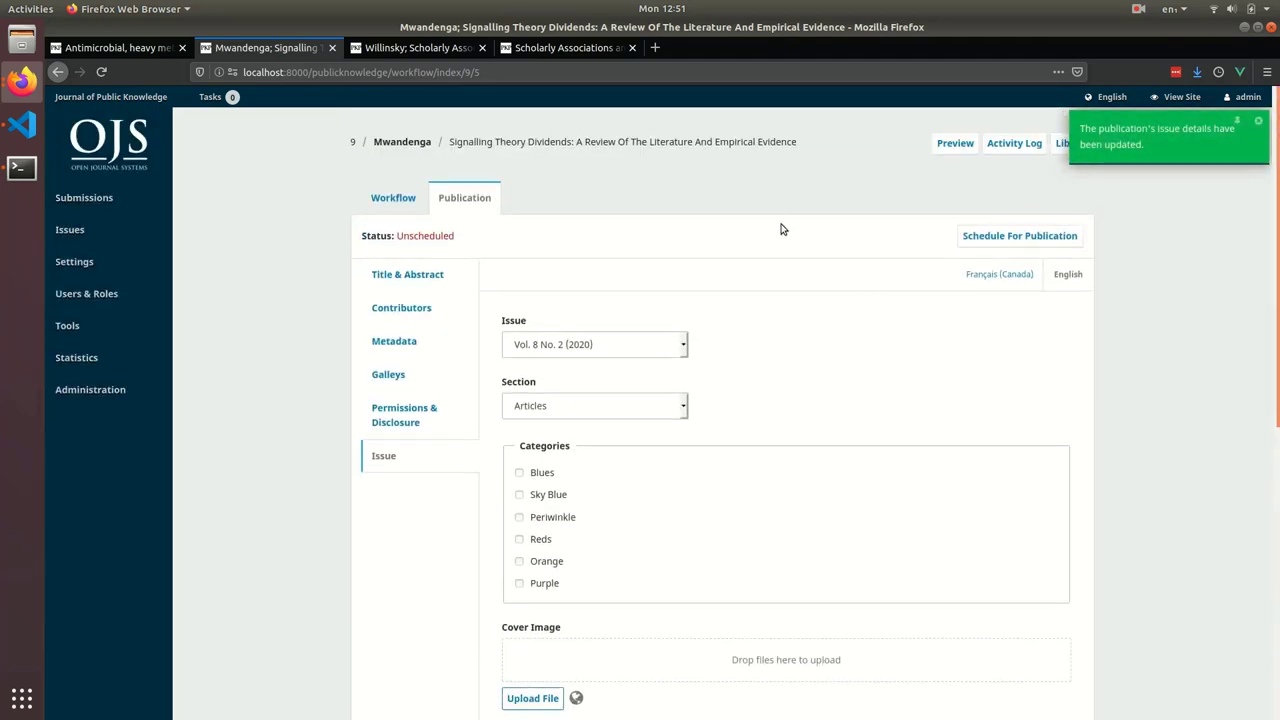
click(1030, 237)
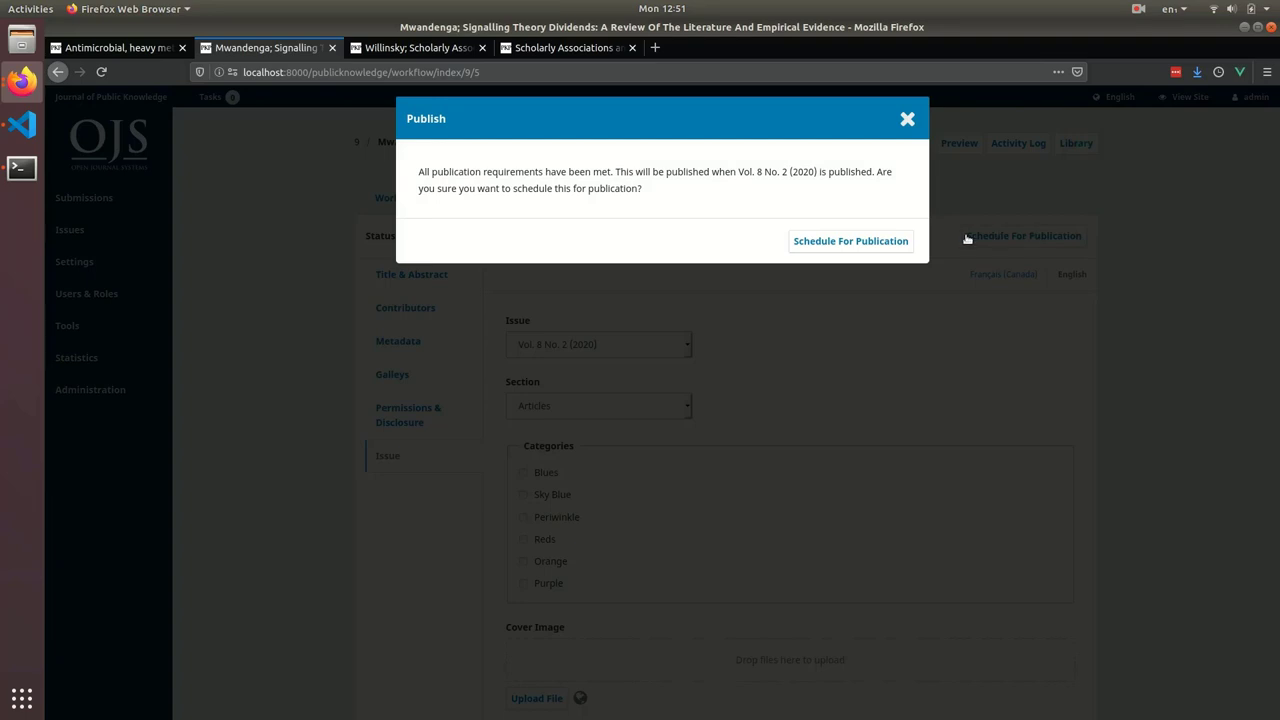
Step: Confirm scheduling so the article's status reads Scheduled for Vol. 8 No. 2 (2020)
click(868, 246)
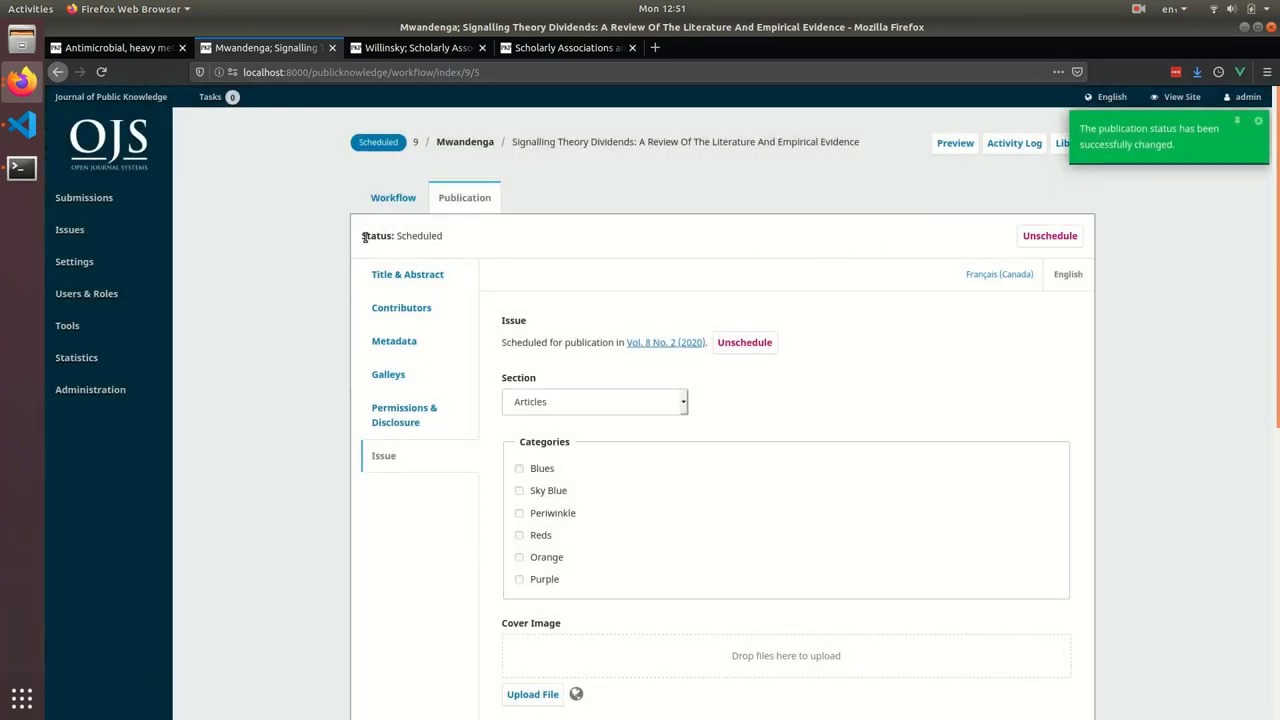
drag(376, 236, 444, 237)
click(390, 172)
drag(358, 142, 408, 147)
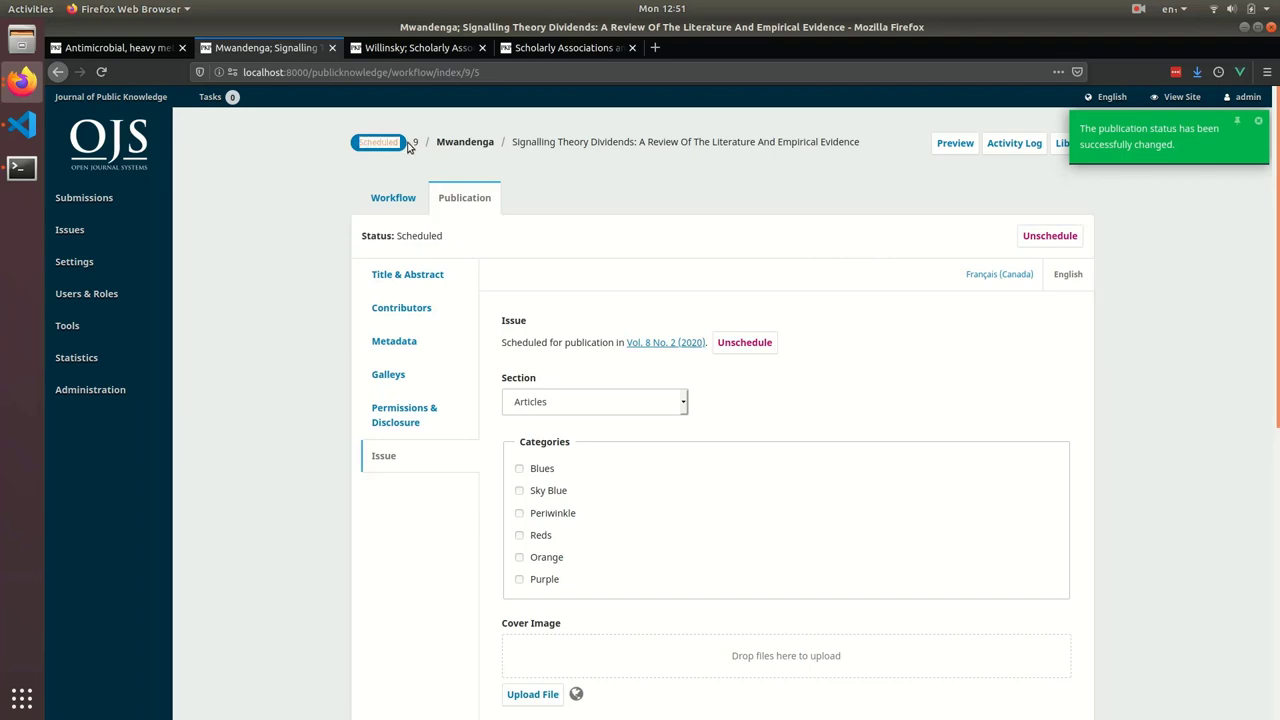
click(408, 147)
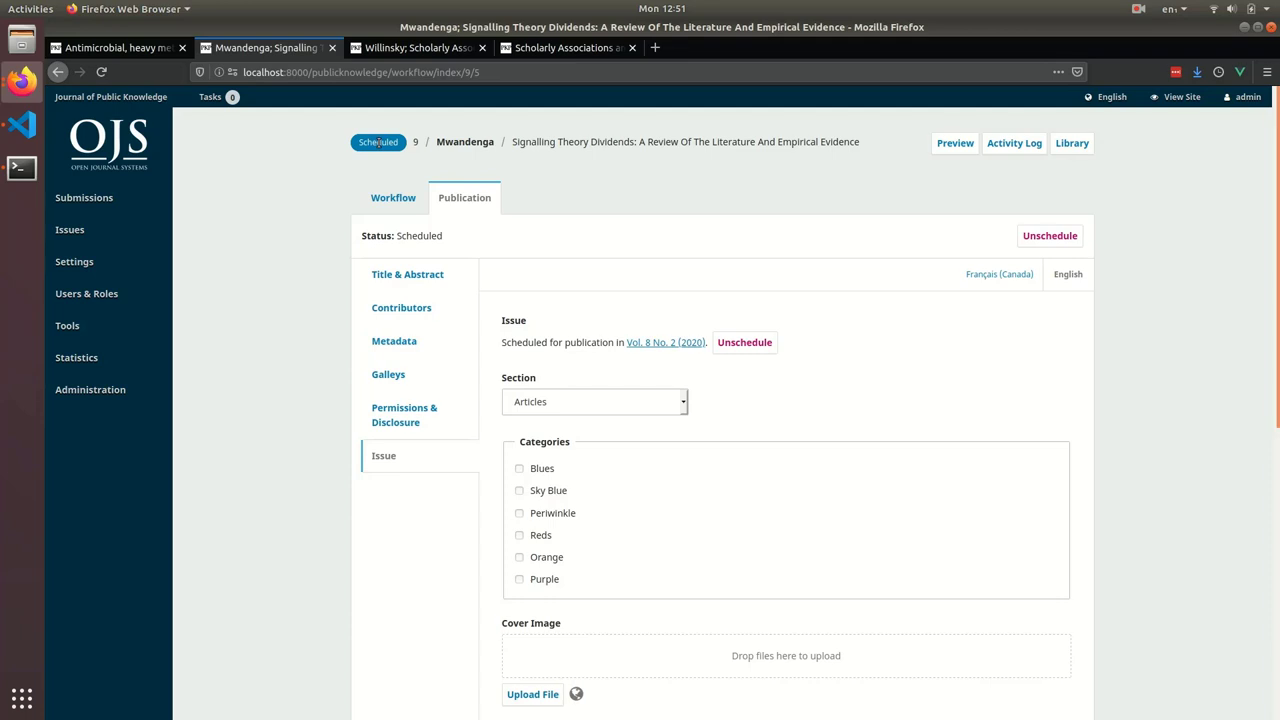
Step: Create an unpublished version 2 of the published Scholarly Associations article
click(412, 48)
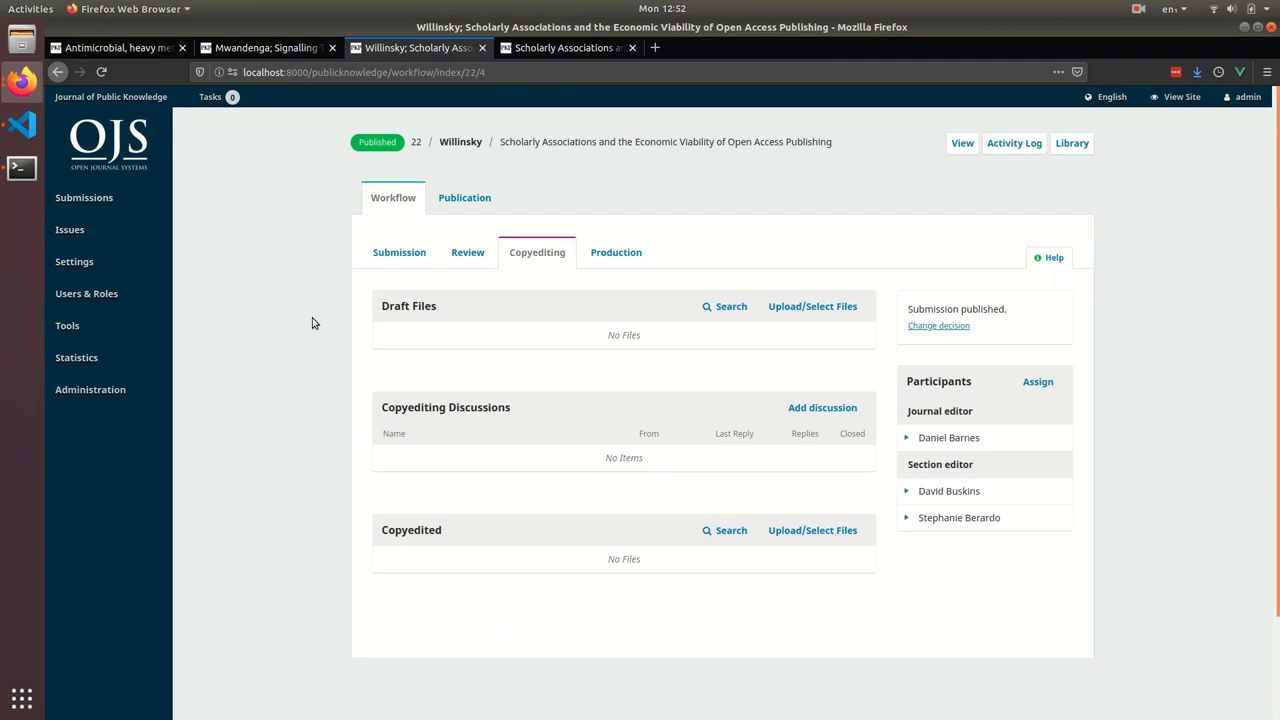
click(446, 208)
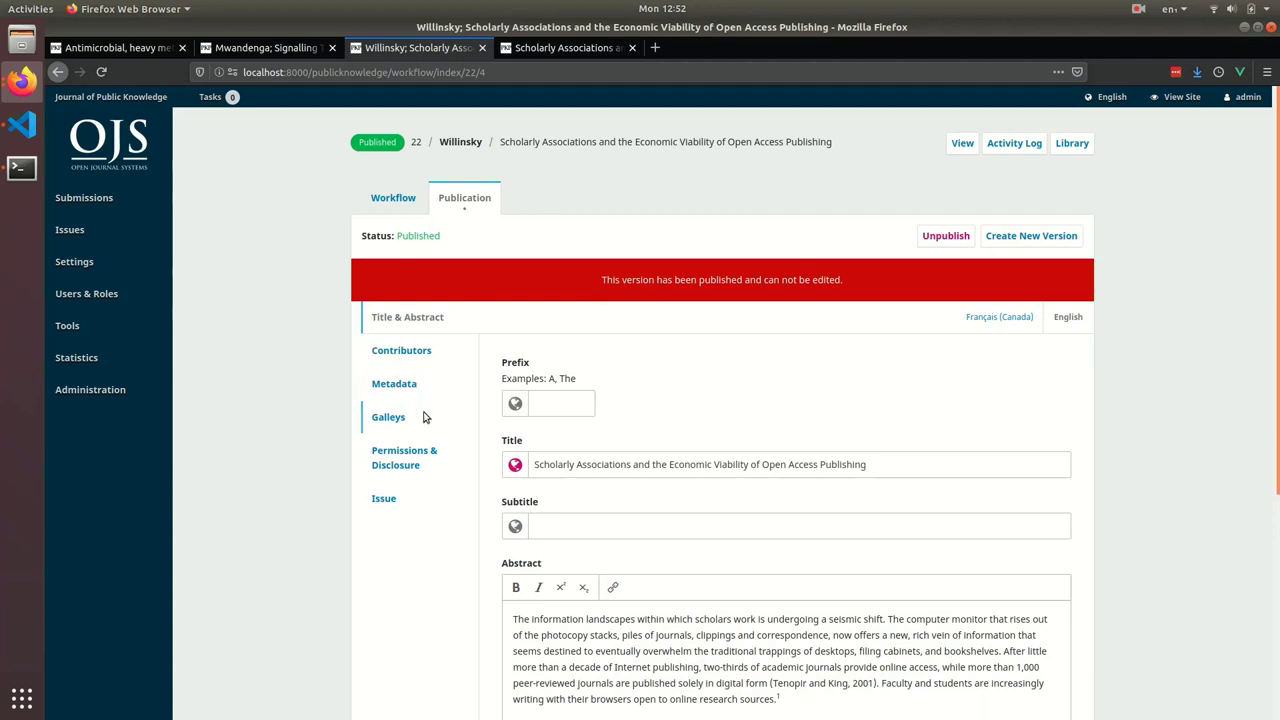
click(1046, 247)
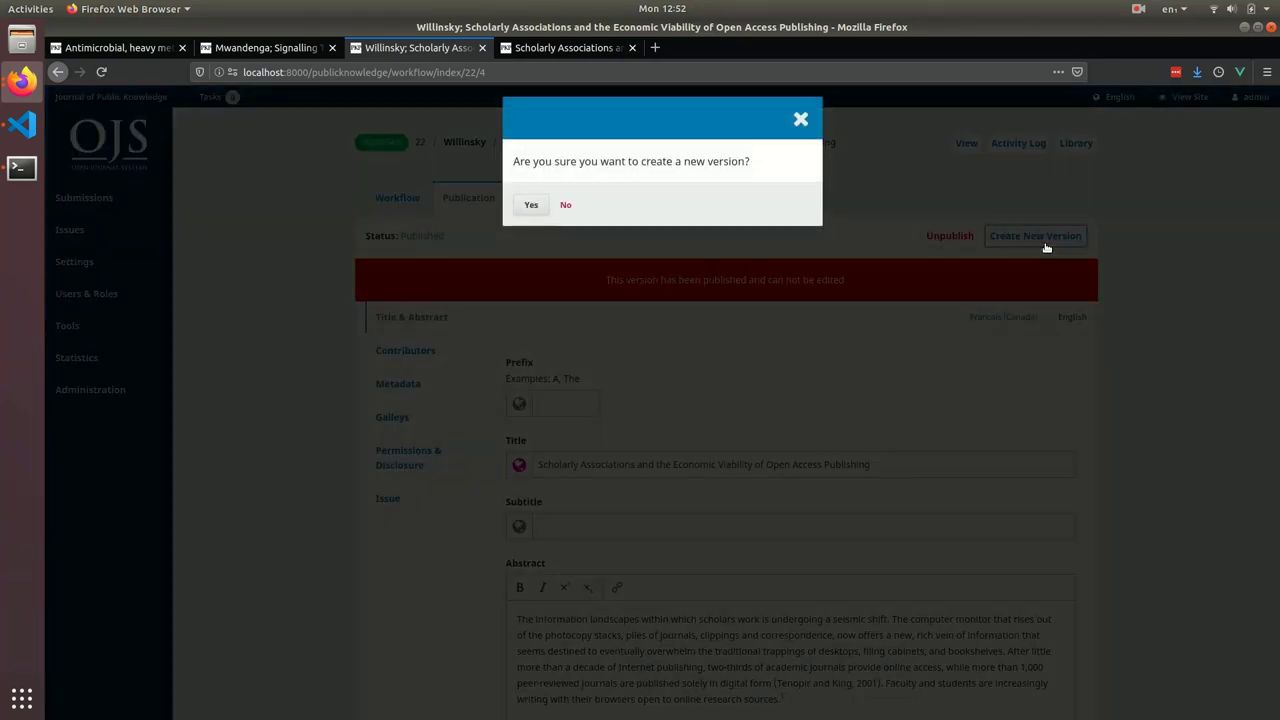
click(531, 204)
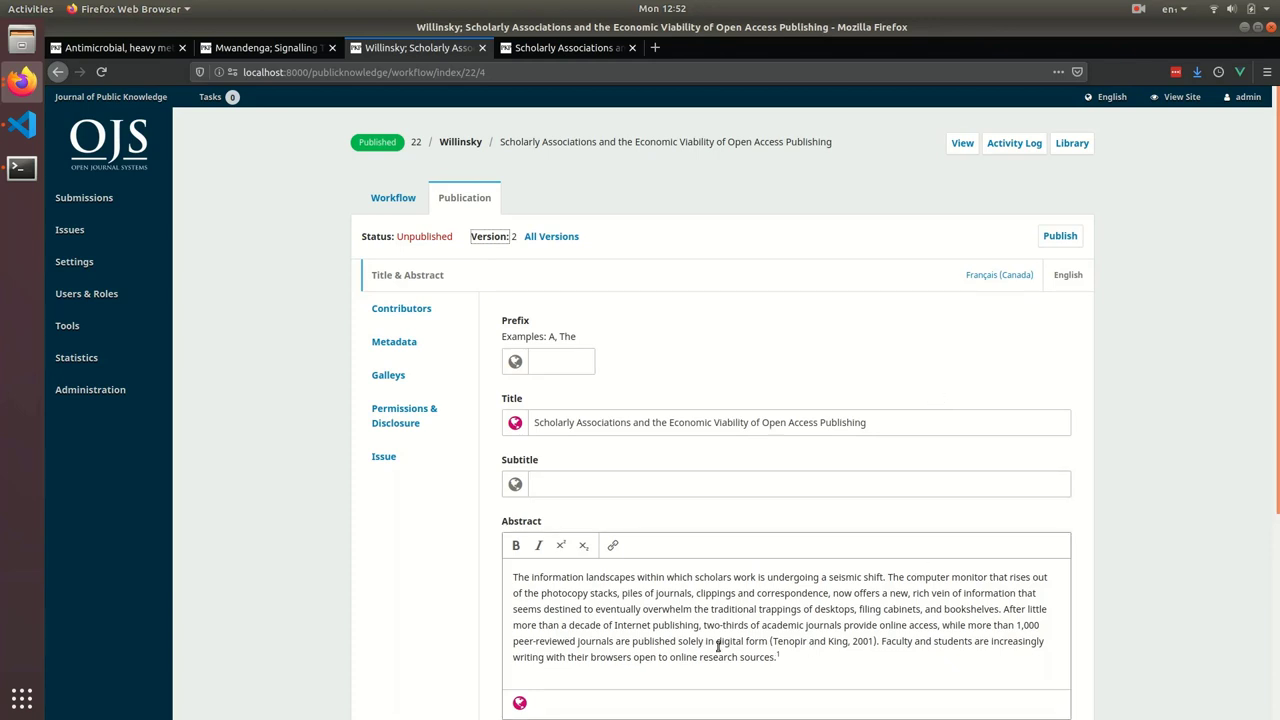
Step: Change 'two-thirds' to 'three-fourths' in version 2's abstract and save it
drag(704, 626, 748, 631)
text(three-fourths)
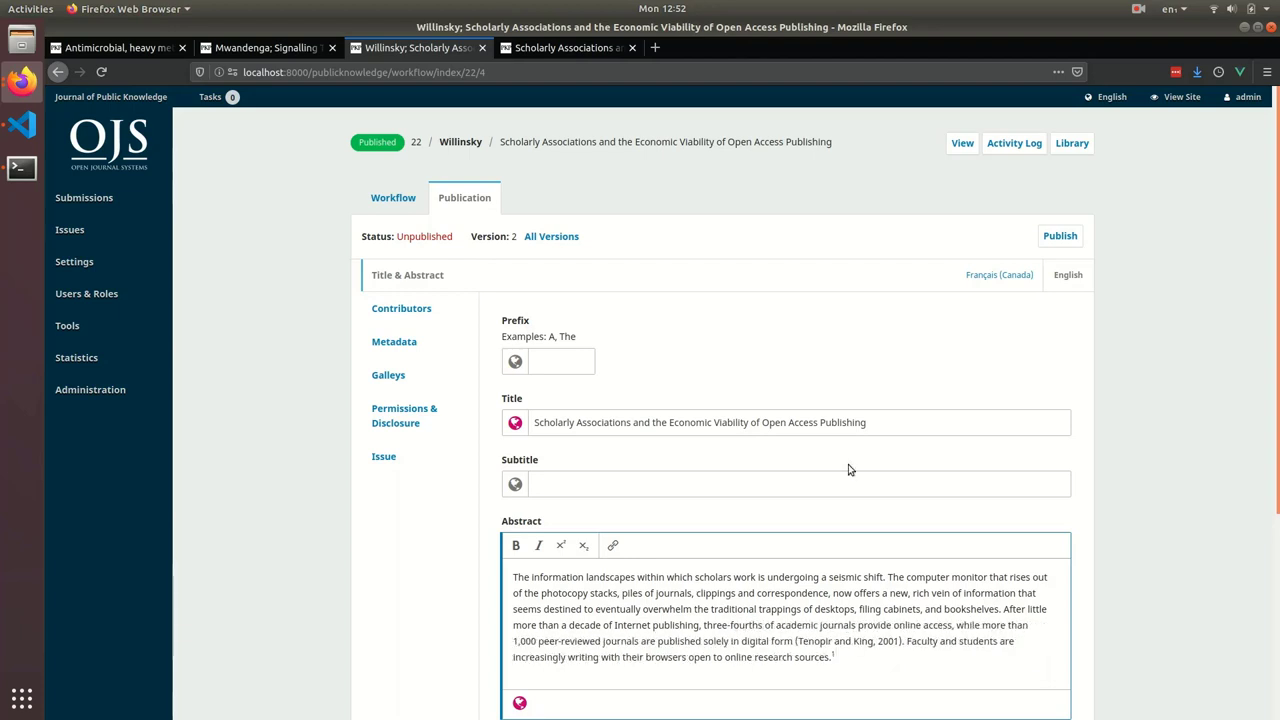
scroll(900, 480, down, 3)
click(1061, 572)
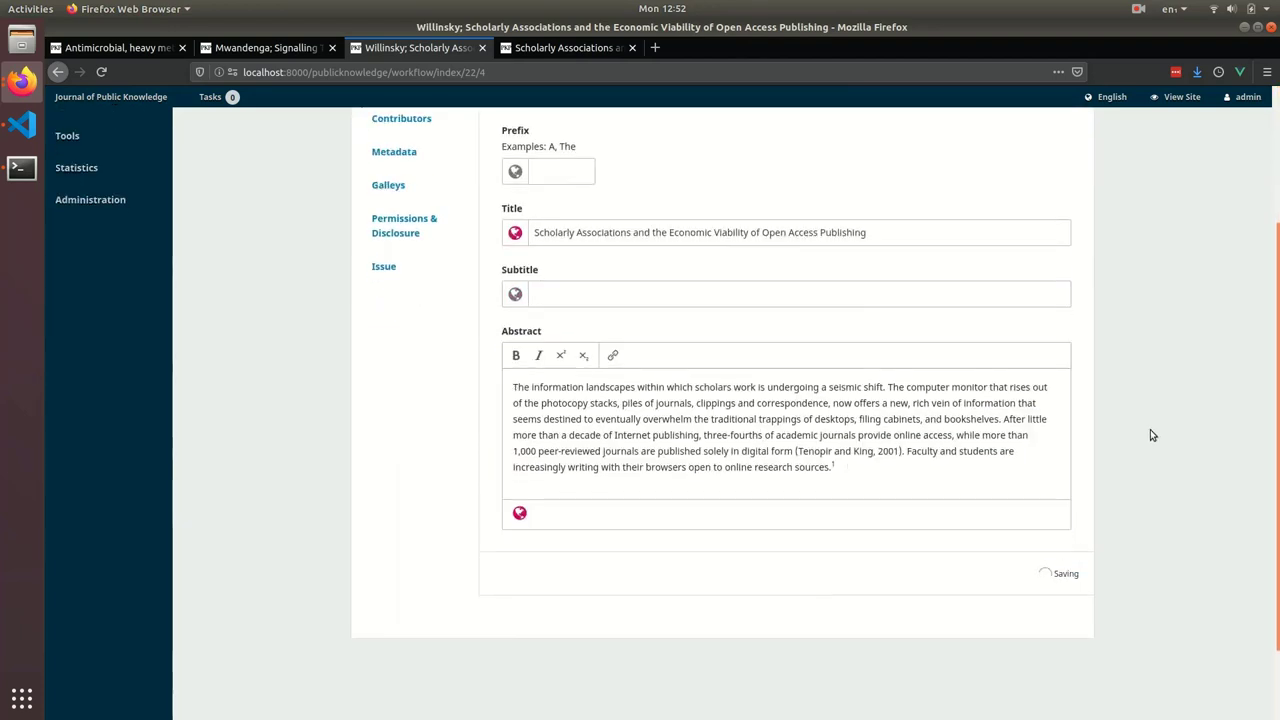
scroll(728, 297, up, 3)
Step: Replace the PDF galley's file with a newly uploaded Article Text PDF
click(390, 338)
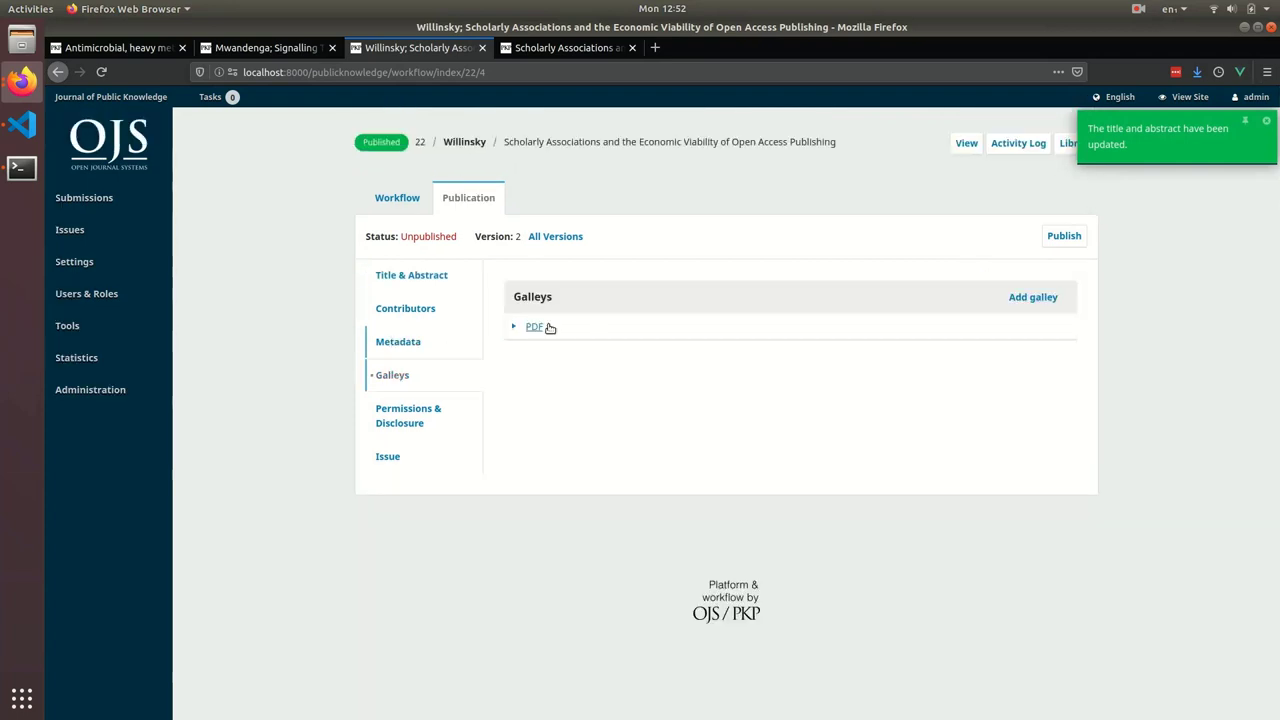
click(511, 328)
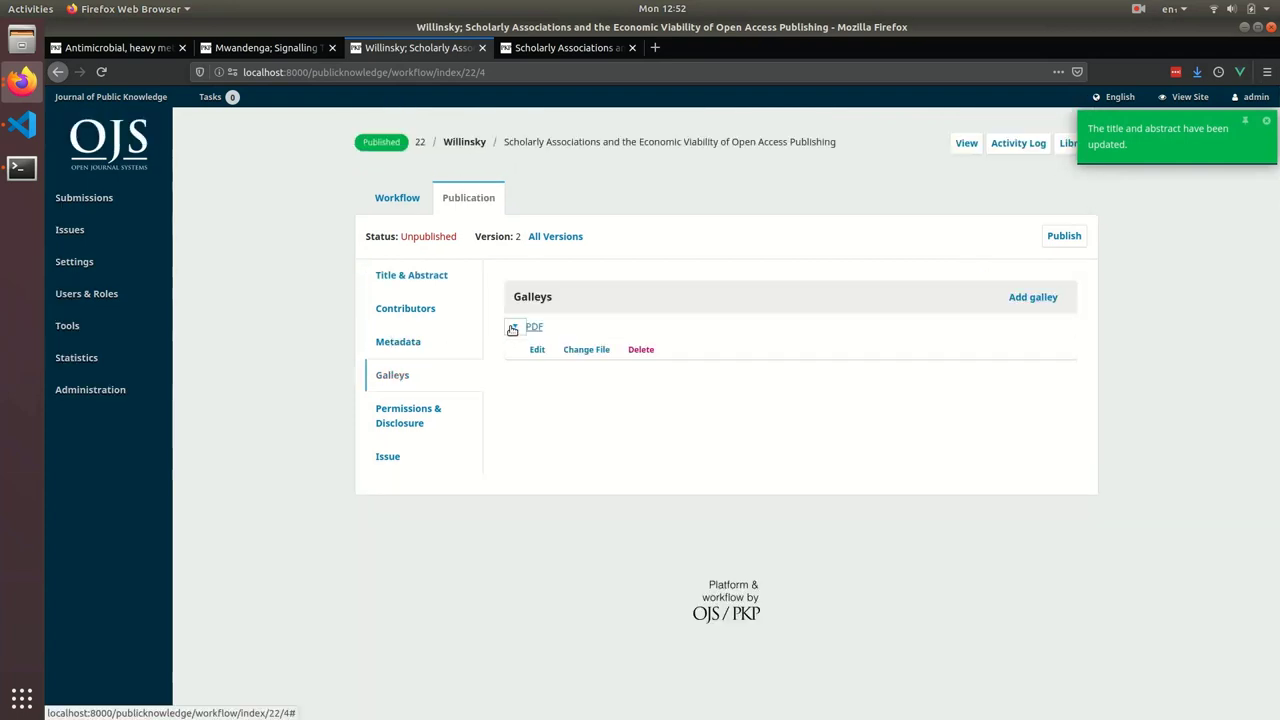
click(577, 354)
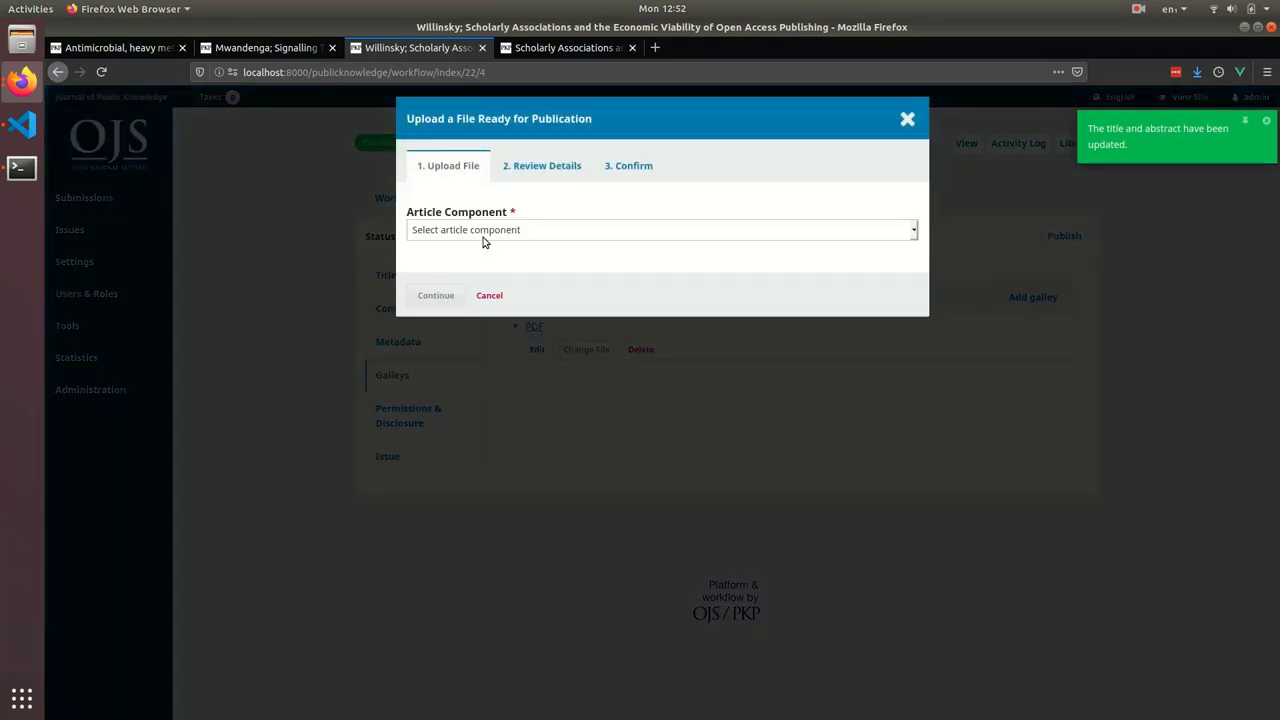
click(485, 232)
click(485, 266)
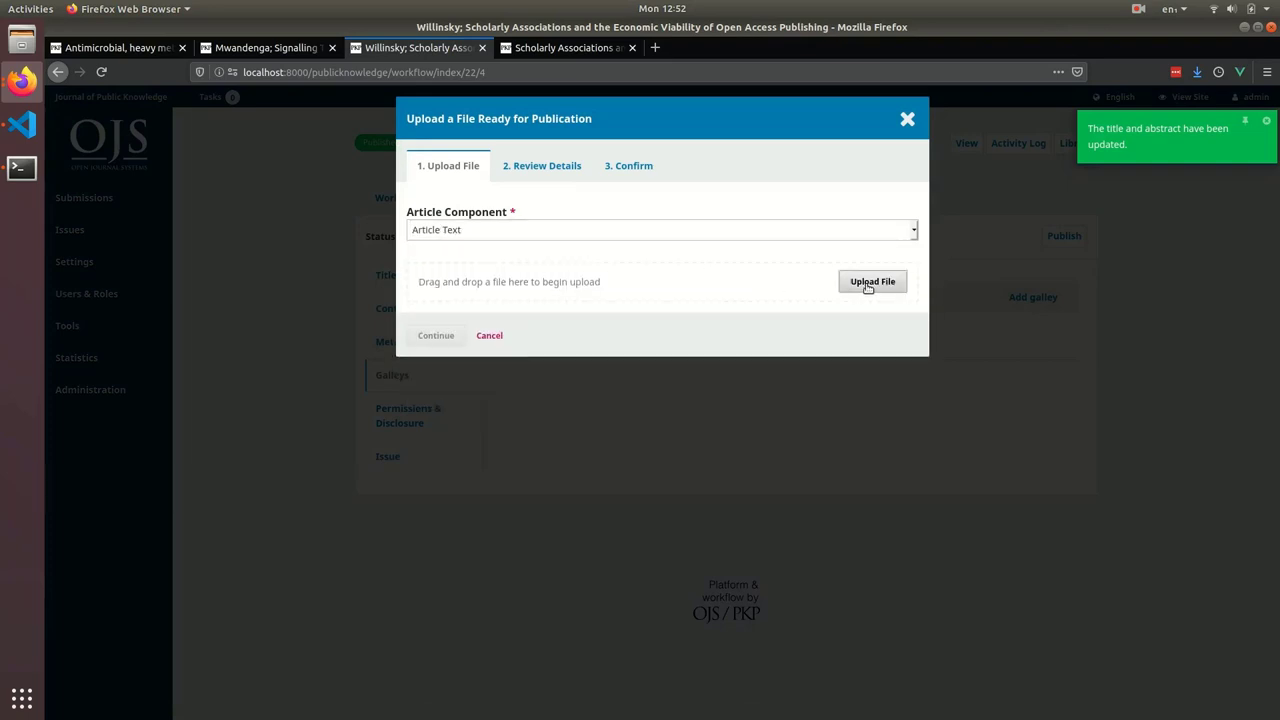
click(866, 286)
double_click(656, 266)
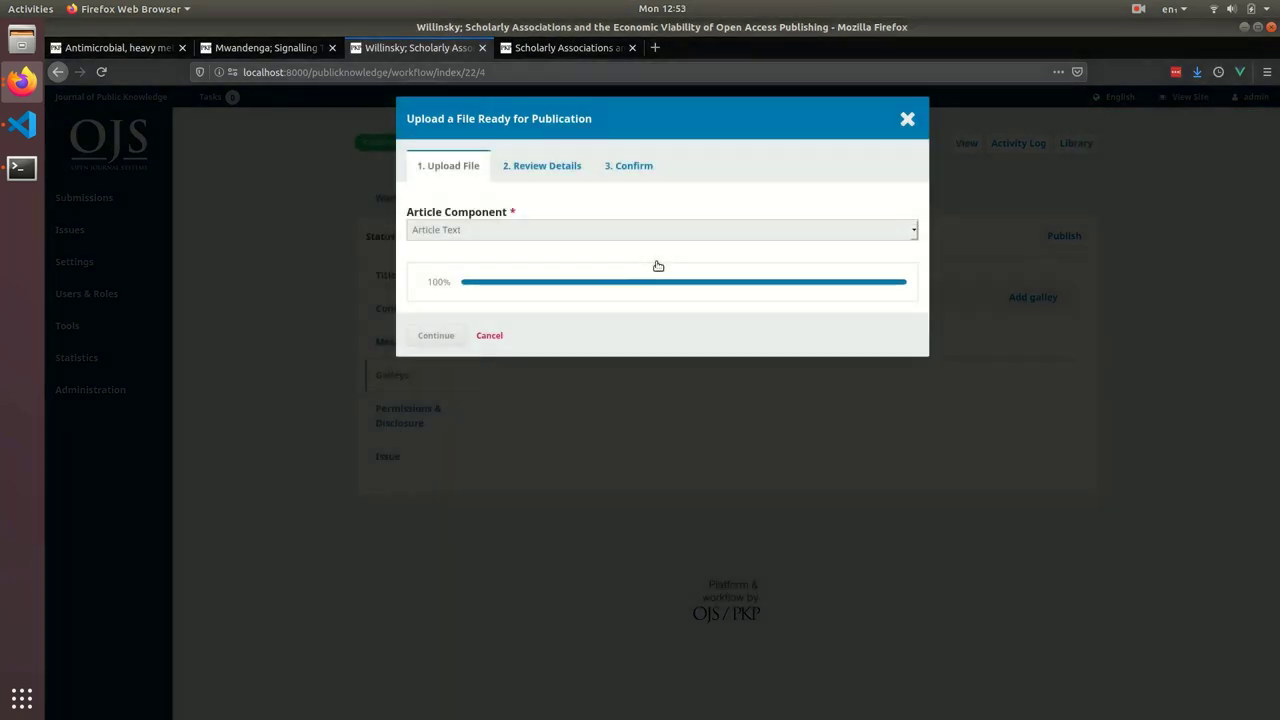
click(444, 355)
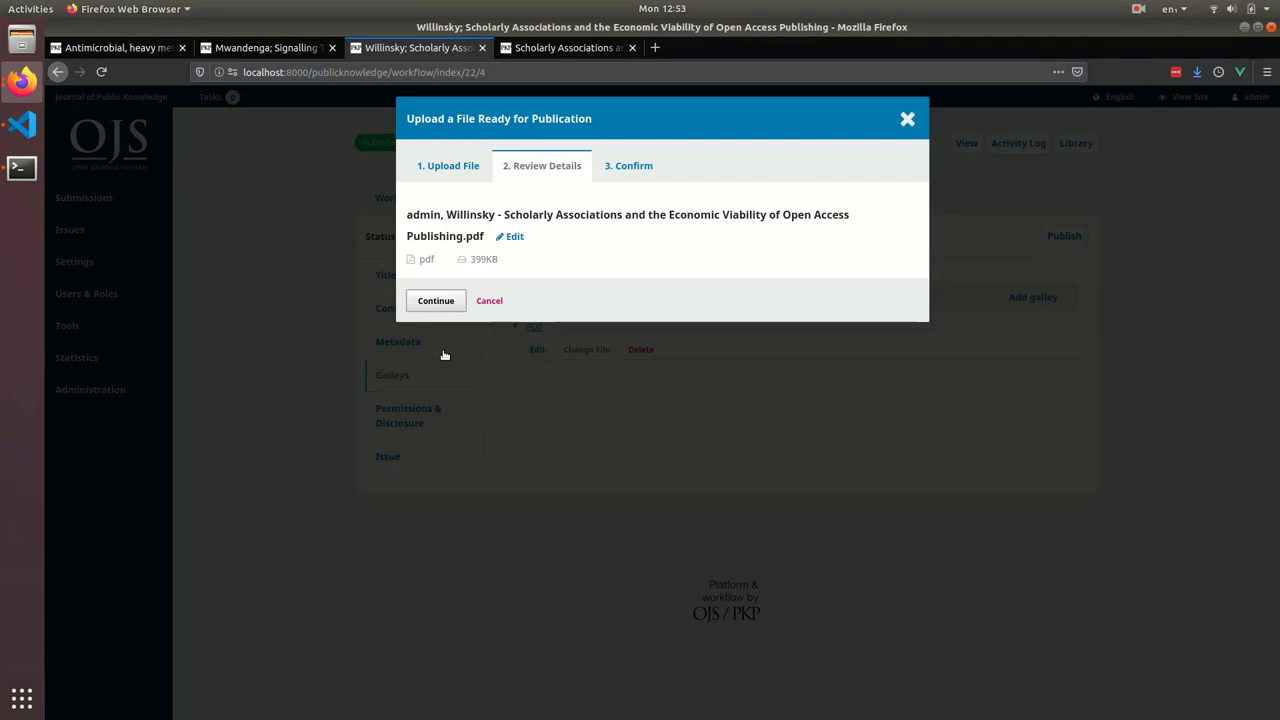
click(421, 306)
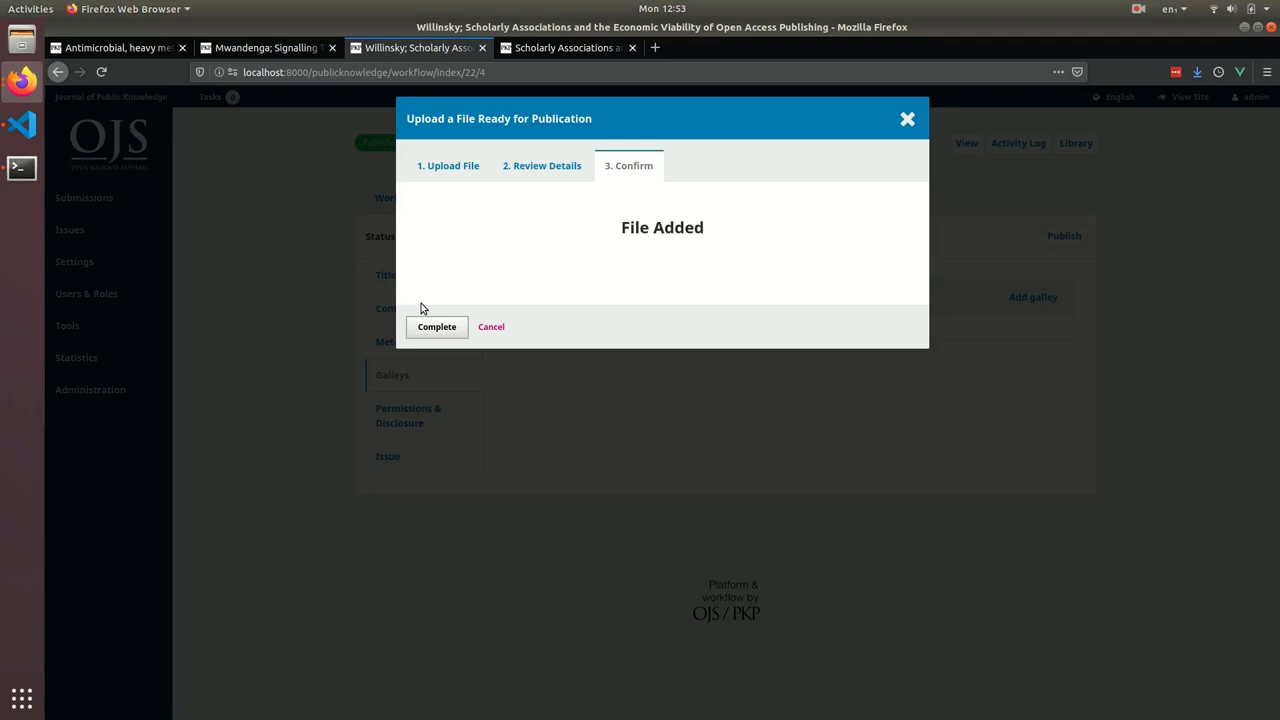
click(440, 330)
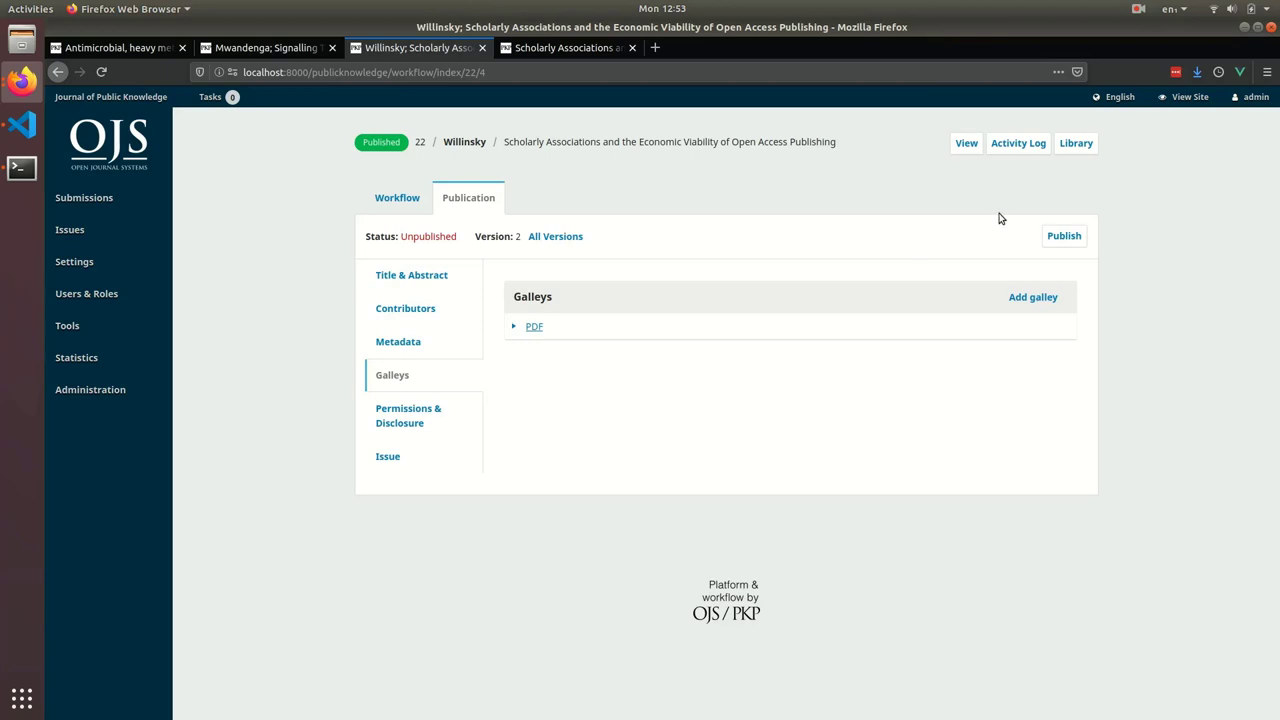
Step: Publish version 2 and reload the public article page
click(1060, 240)
click(893, 242)
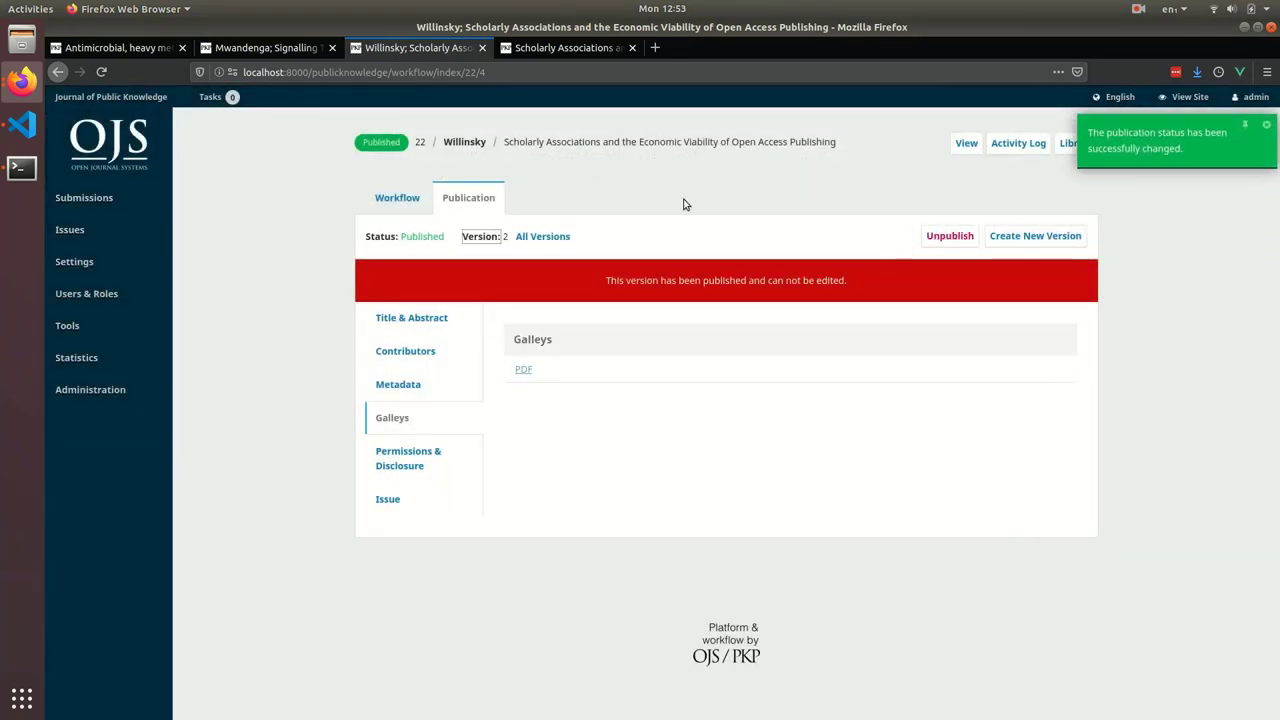
click(565, 47)
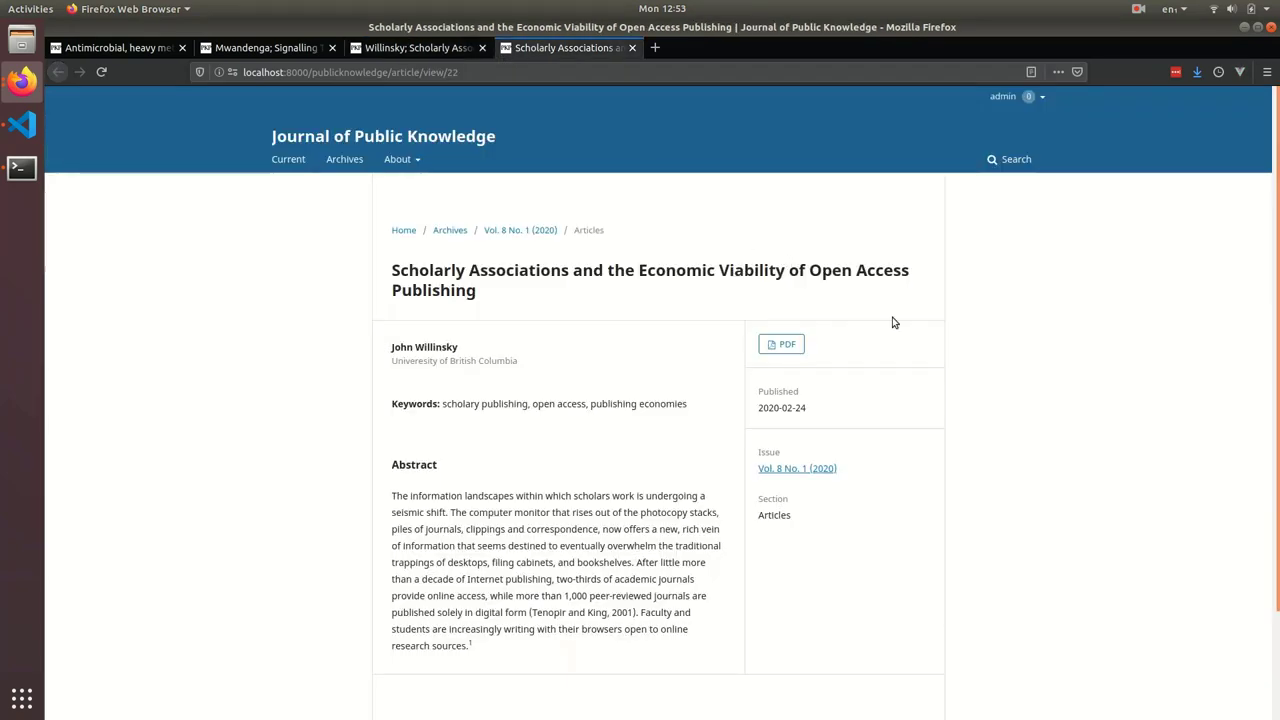
key(F5)
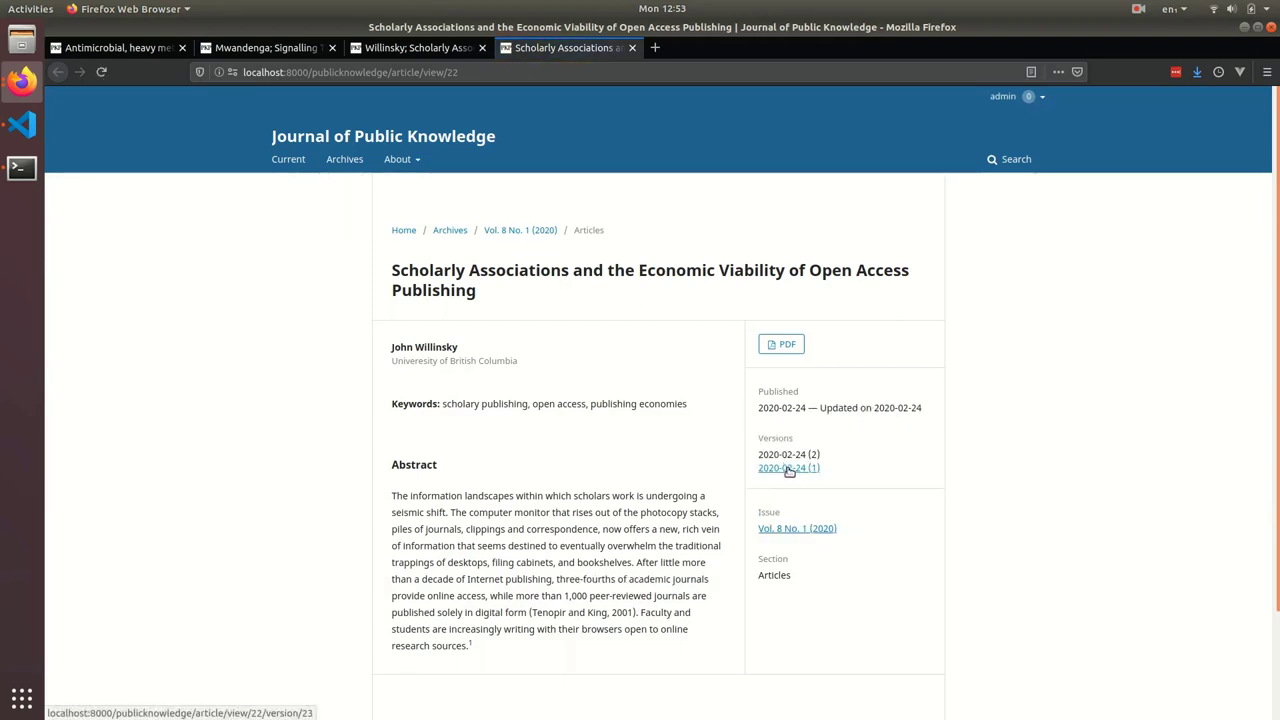
Step: Check the public abstract reads three-fourths, then open version 1 still reading two-thirds
drag(557, 579, 612, 579)
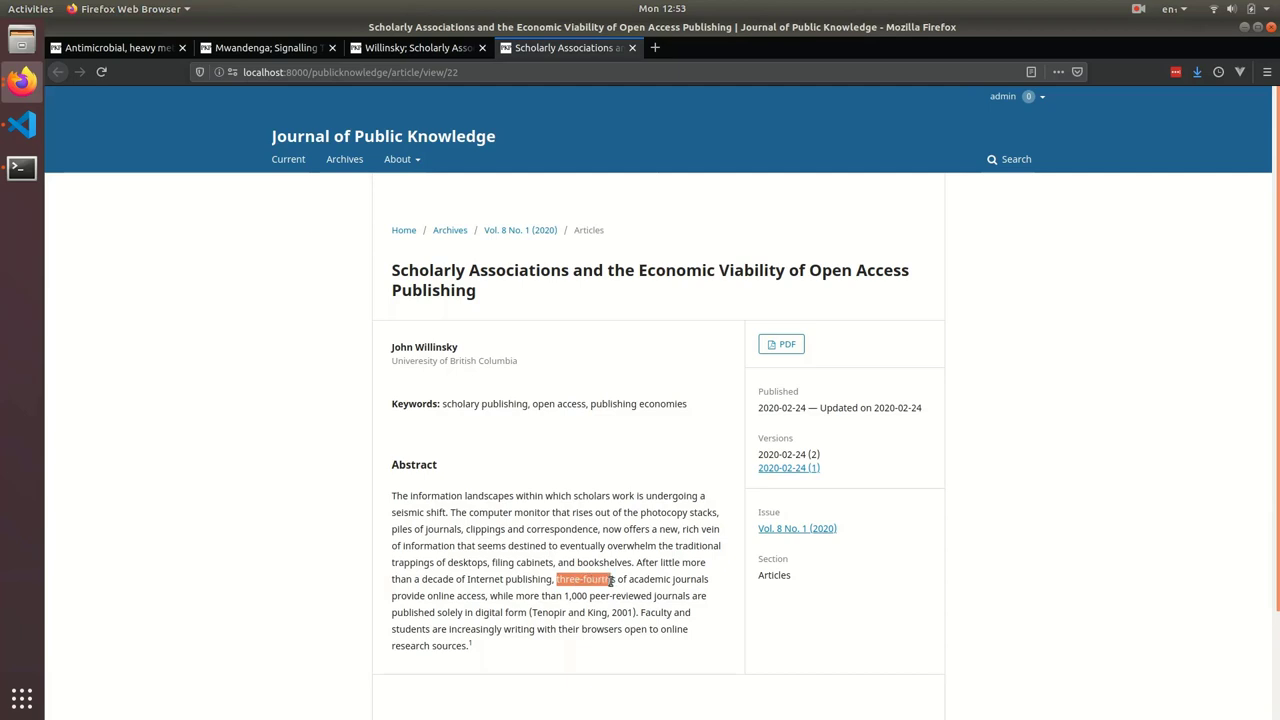
click(813, 467)
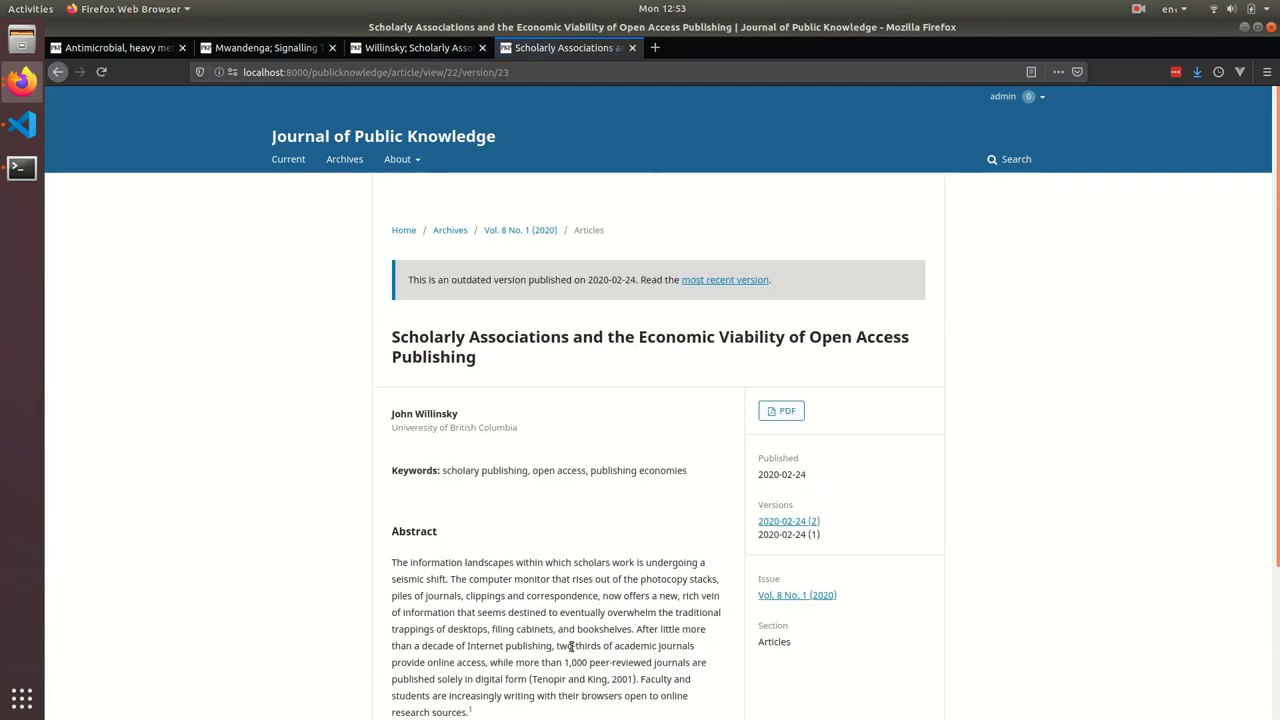
drag(556, 646, 601, 646)
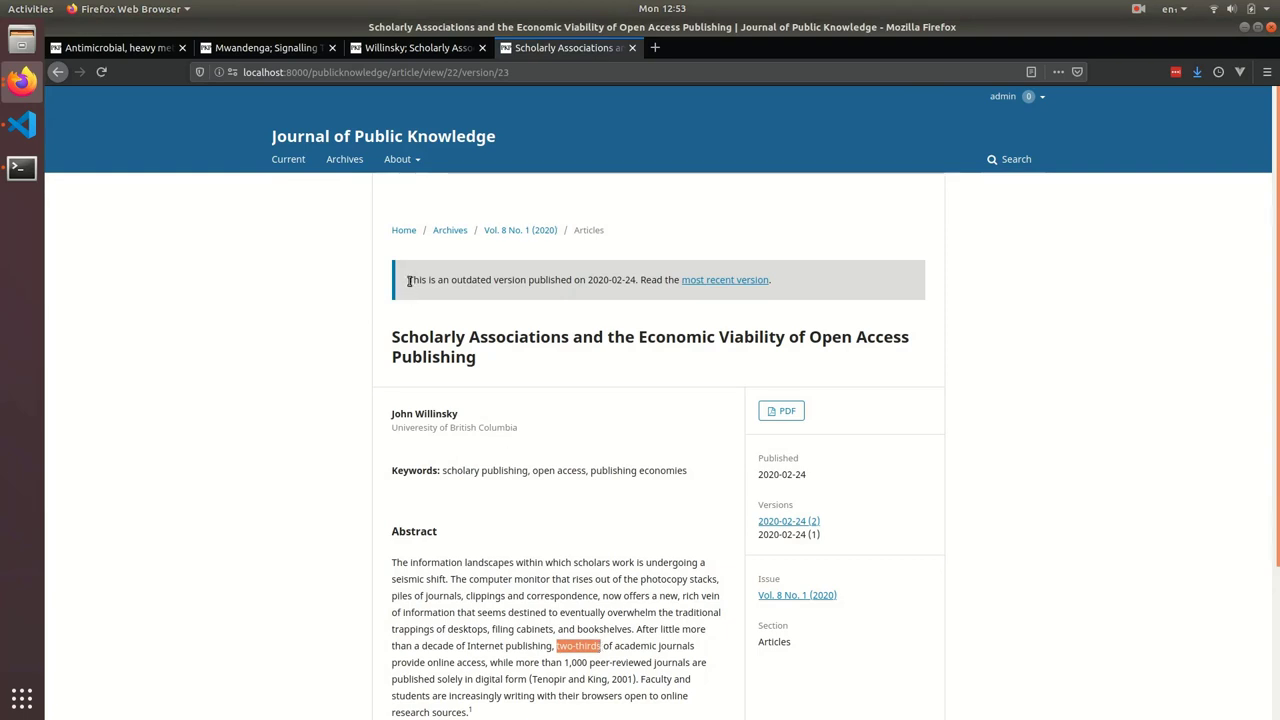
drag(409, 282, 489, 282)
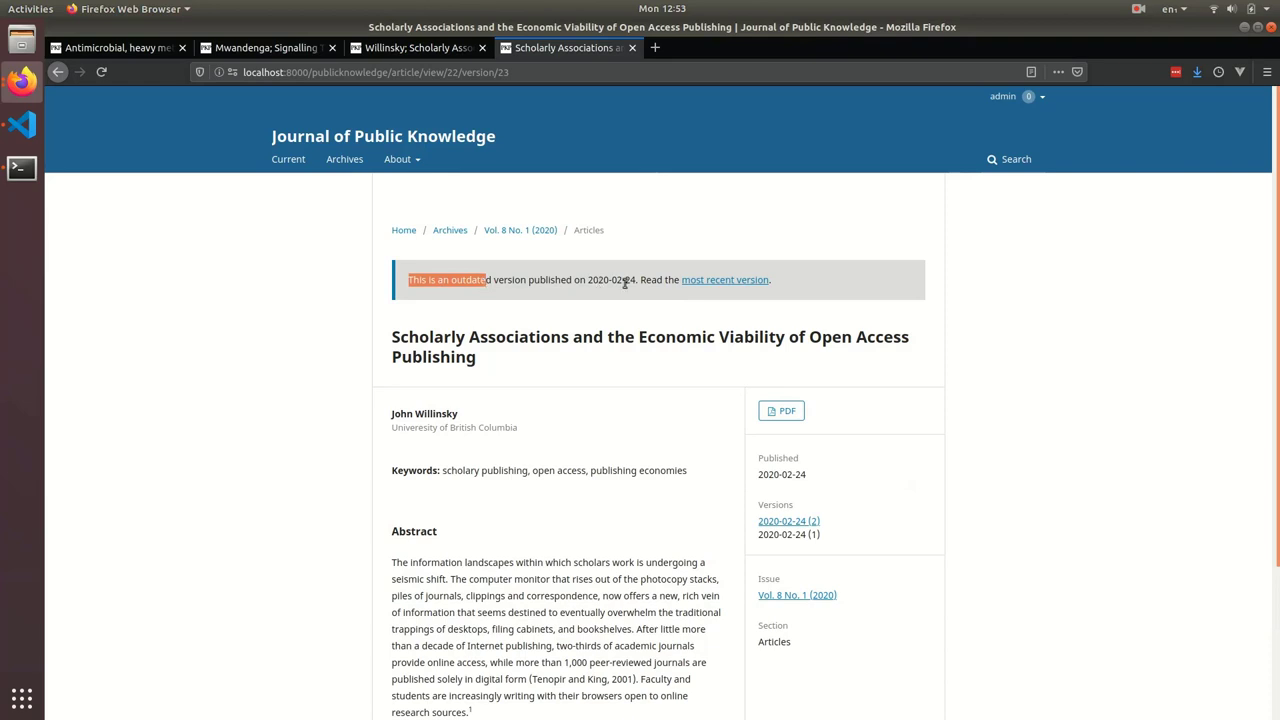